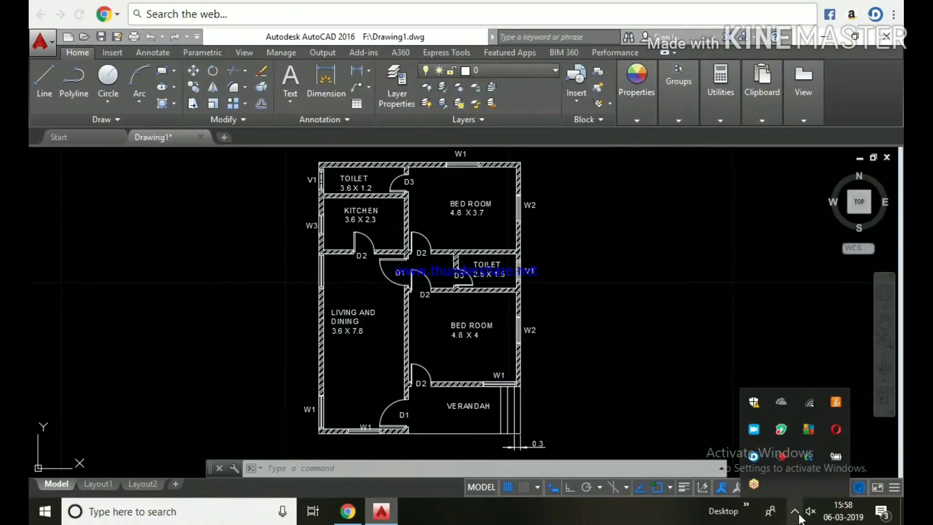
- Create a new layer named wall with colour 20
click(755, 468)
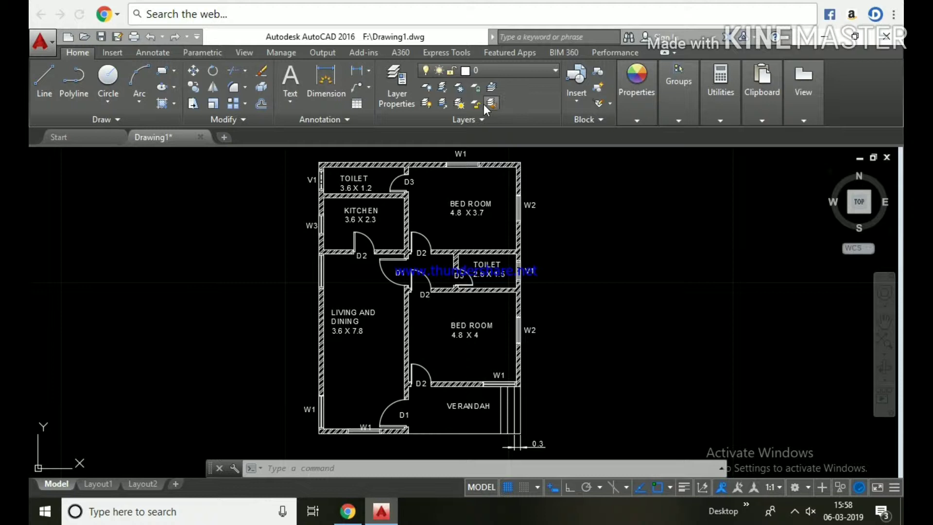
click(388, 93)
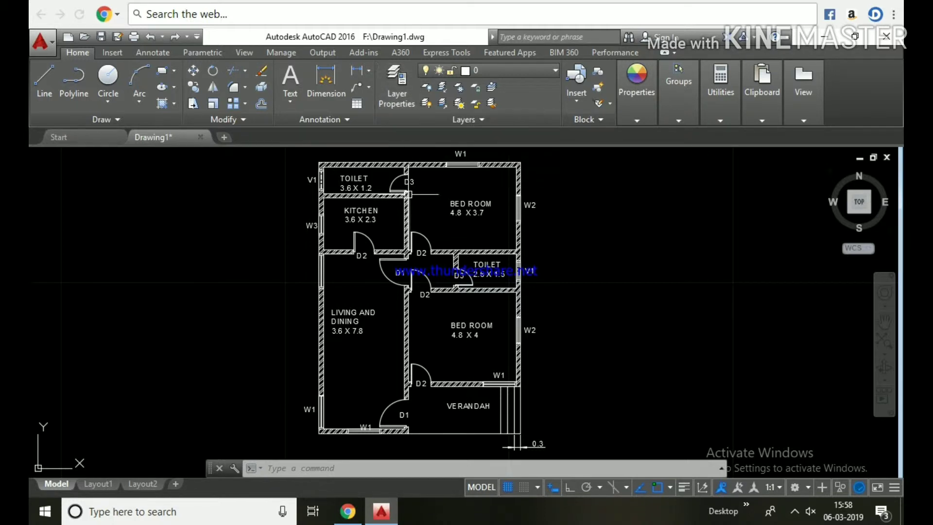
click(397, 98)
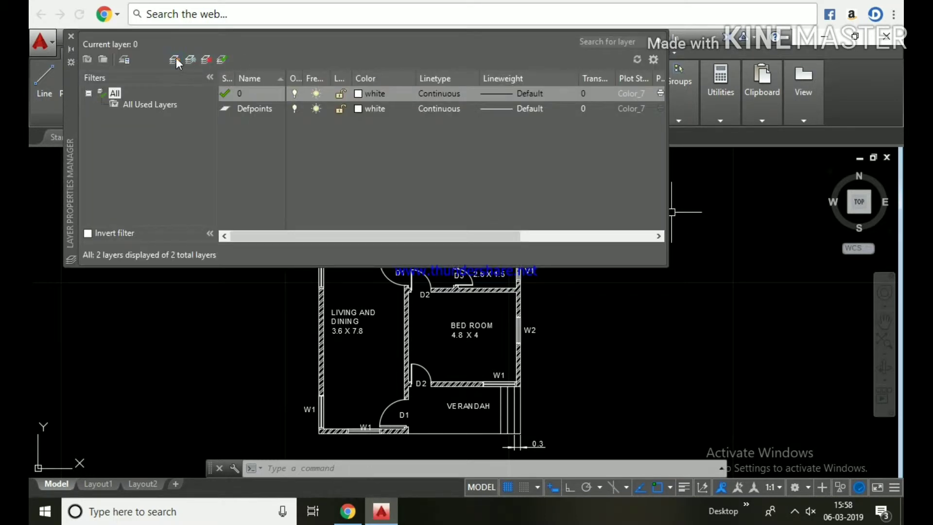
click(176, 57)
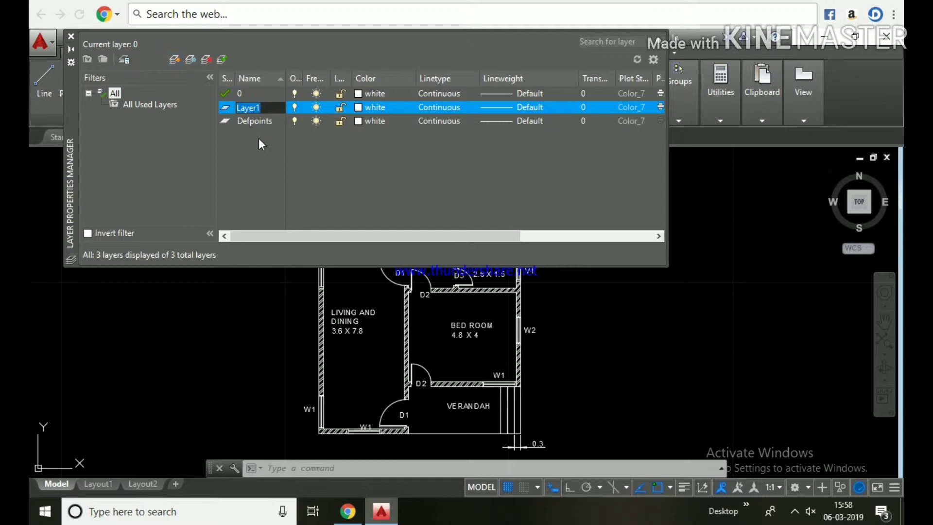
text(wa)
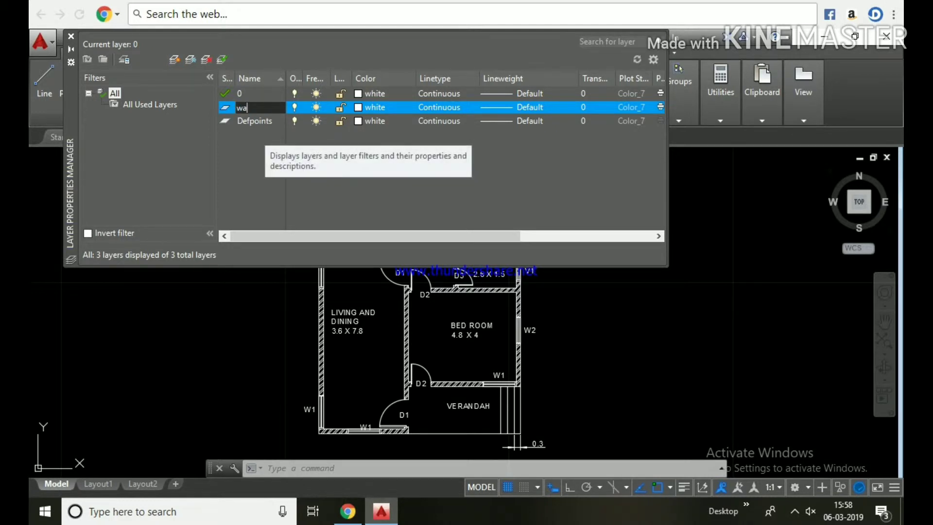
text(ll)
key(Return)
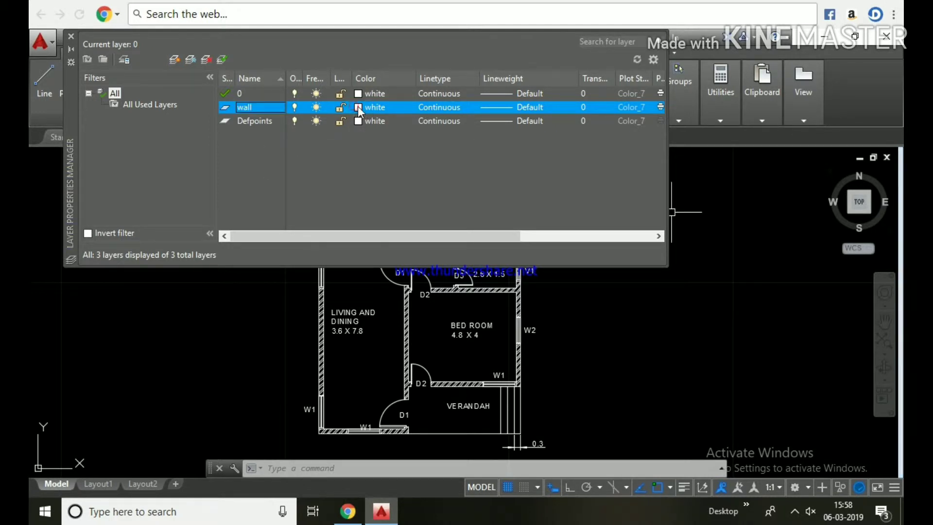
click(358, 106)
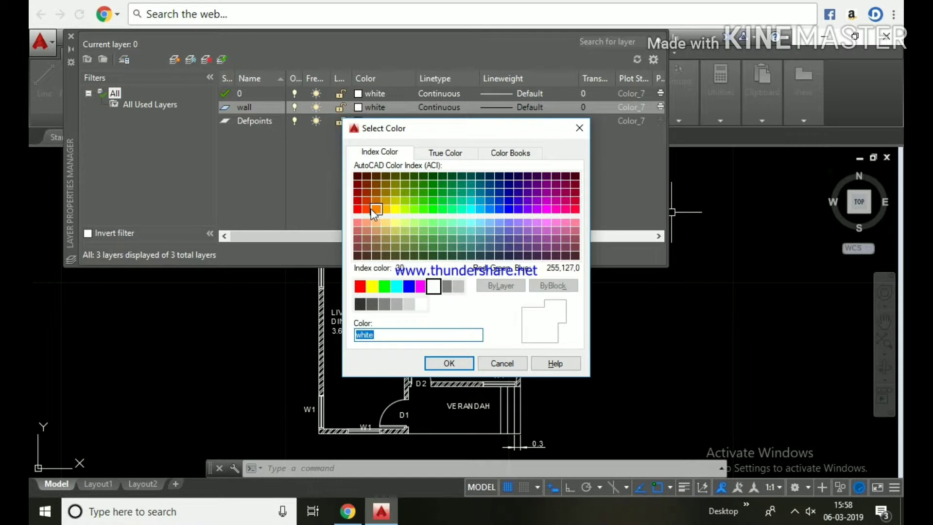
click(373, 210)
click(367, 209)
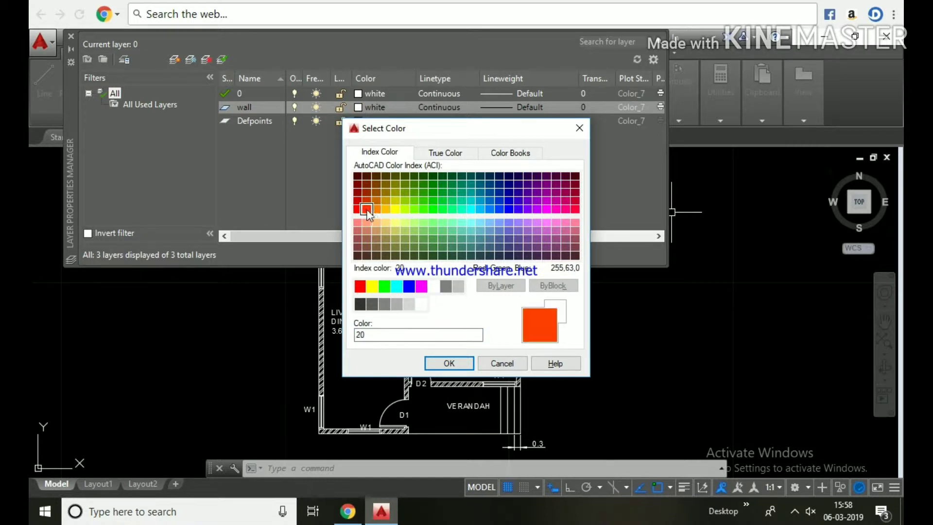
click(448, 364)
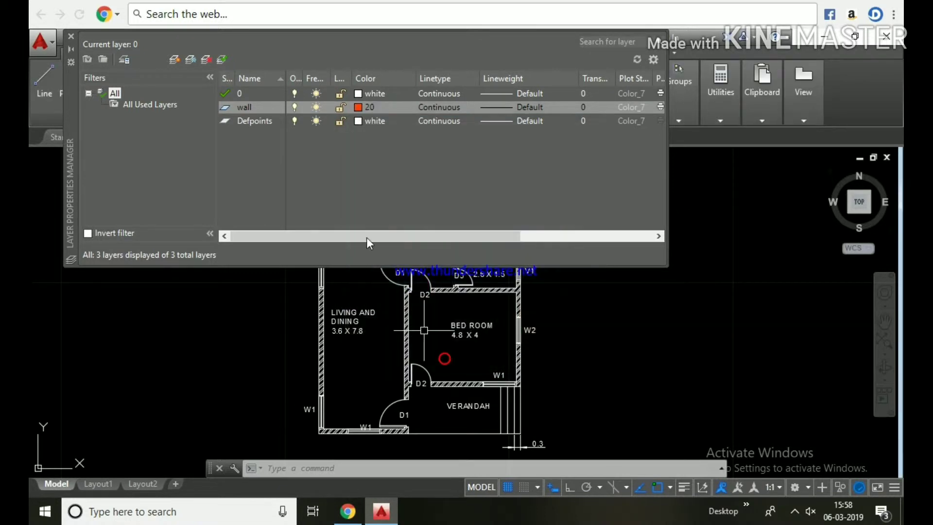
- Add a door layer with colour 154
click(176, 59)
text(door)
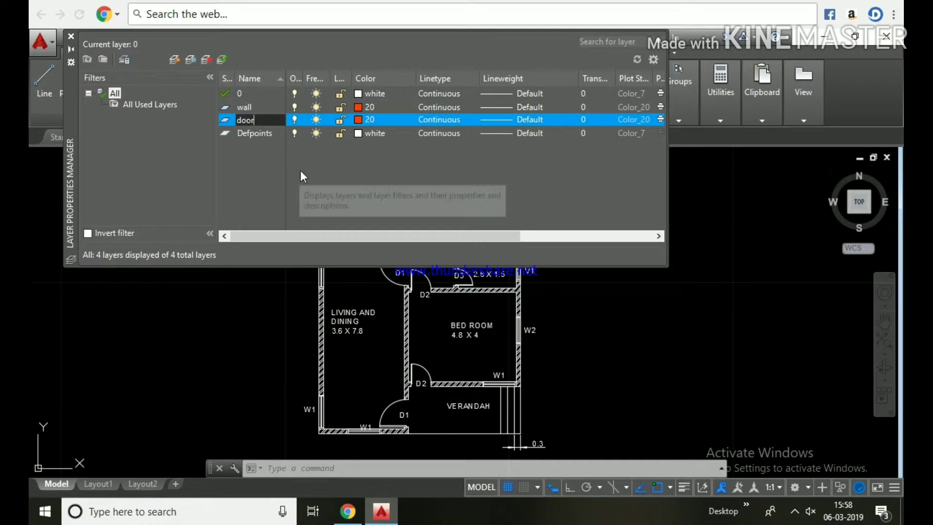
click(358, 120)
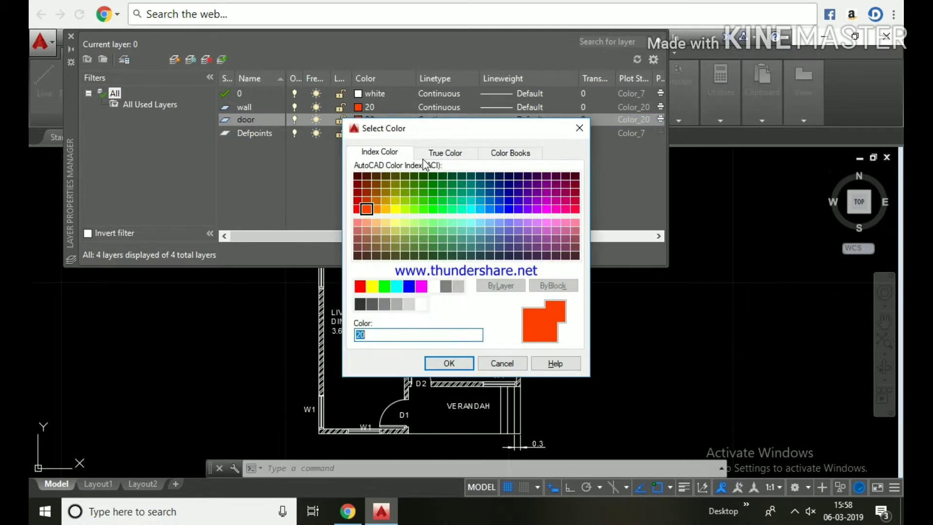
click(492, 191)
click(449, 363)
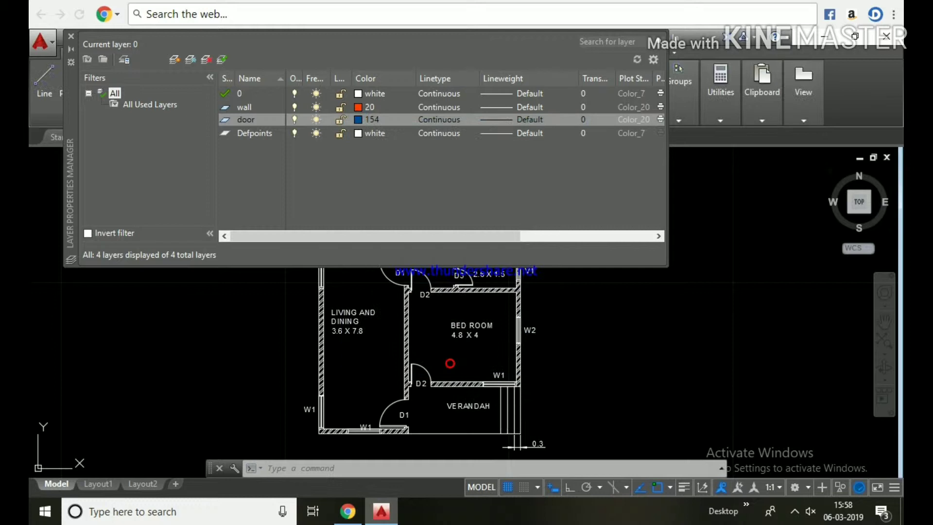
- Add a window layer in green colour 86, then start a new layer named ventilator
click(174, 59)
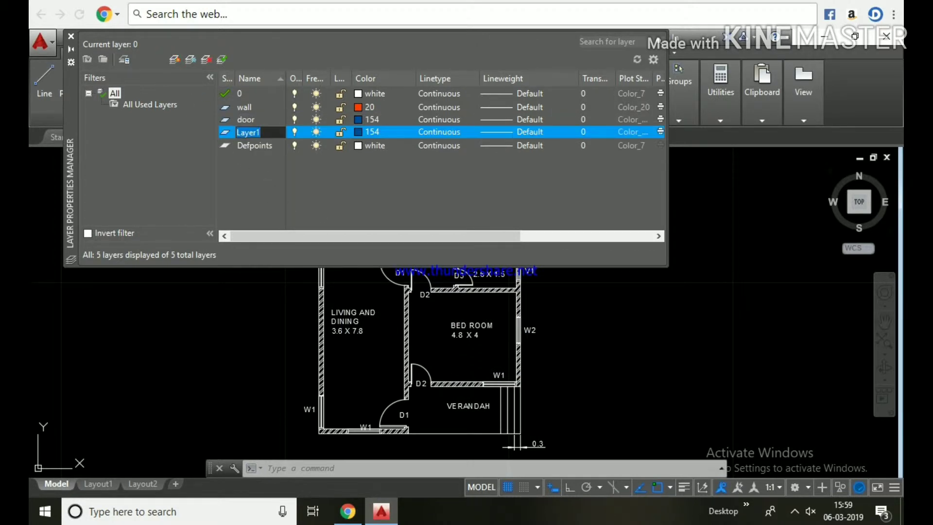
text(window)
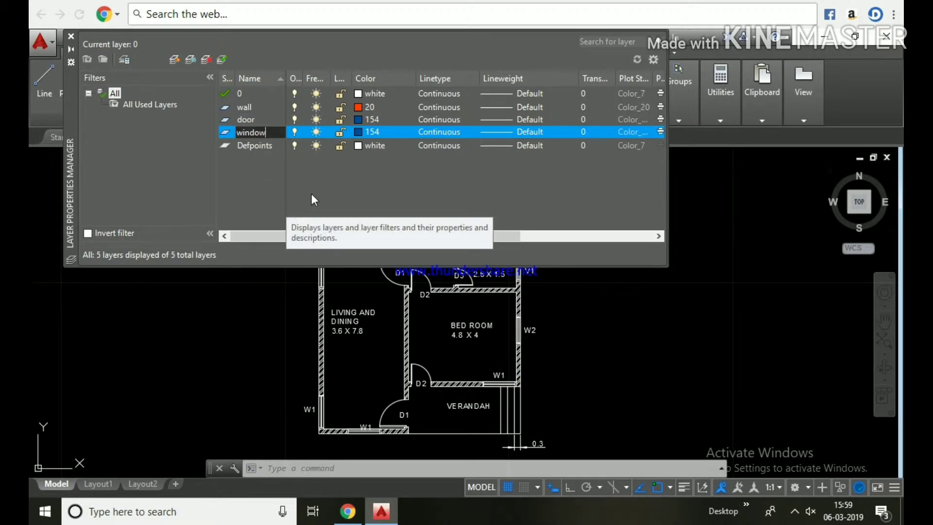
click(358, 131)
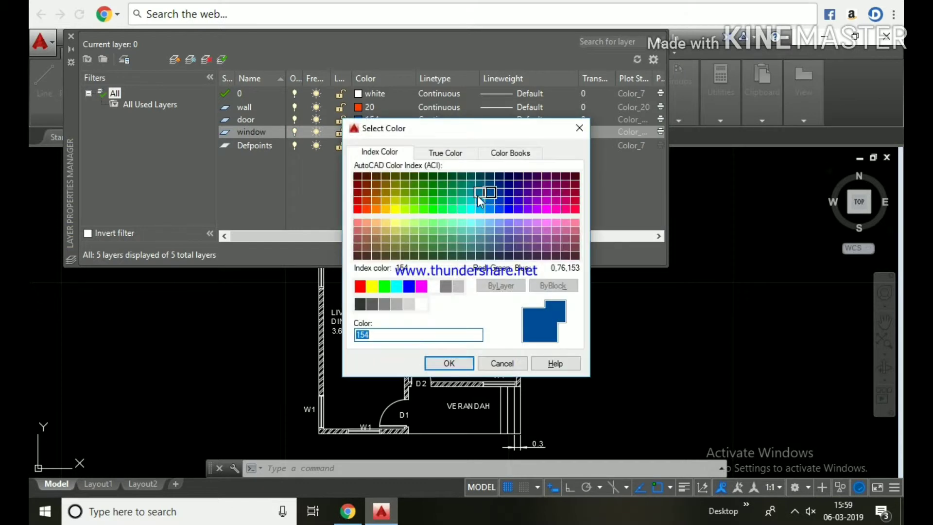
click(421, 182)
click(449, 363)
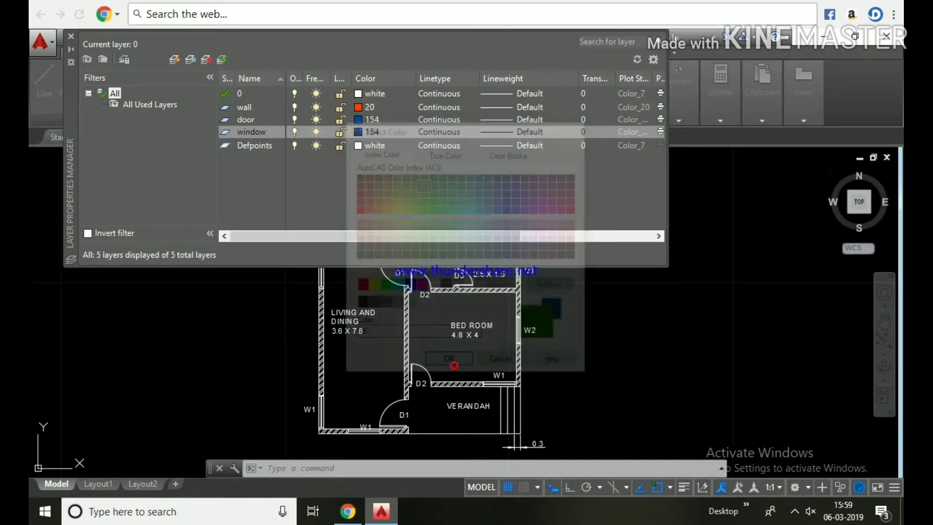
click(173, 63)
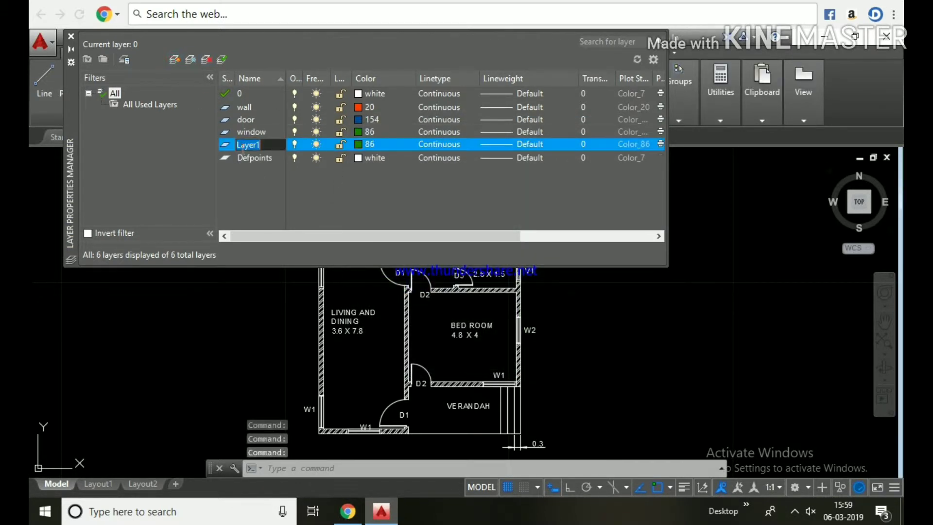
text(venti)
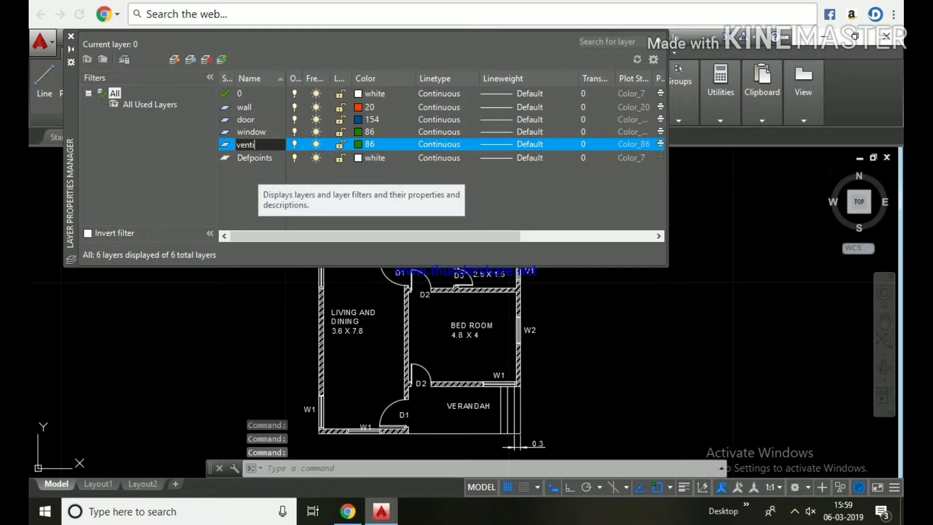
text(lator)
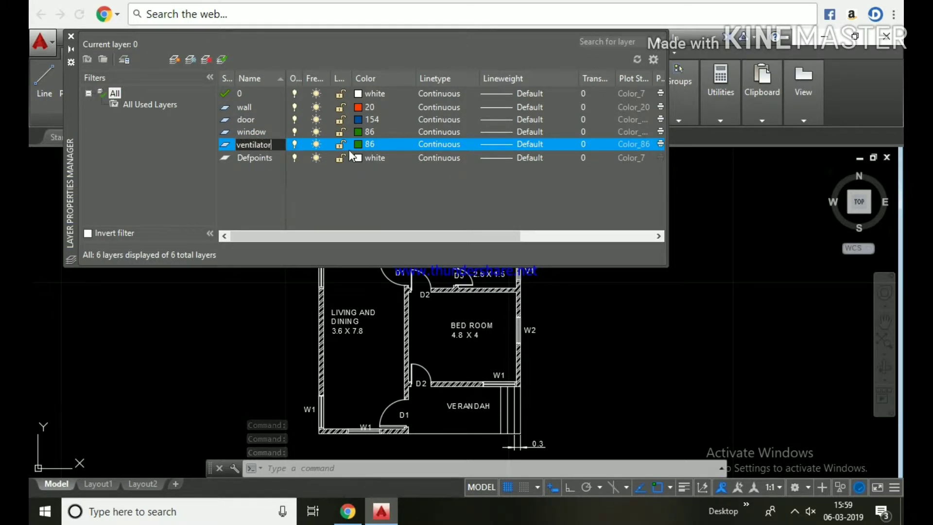
- Give the ventilator layer magenta colour 212
click(360, 144)
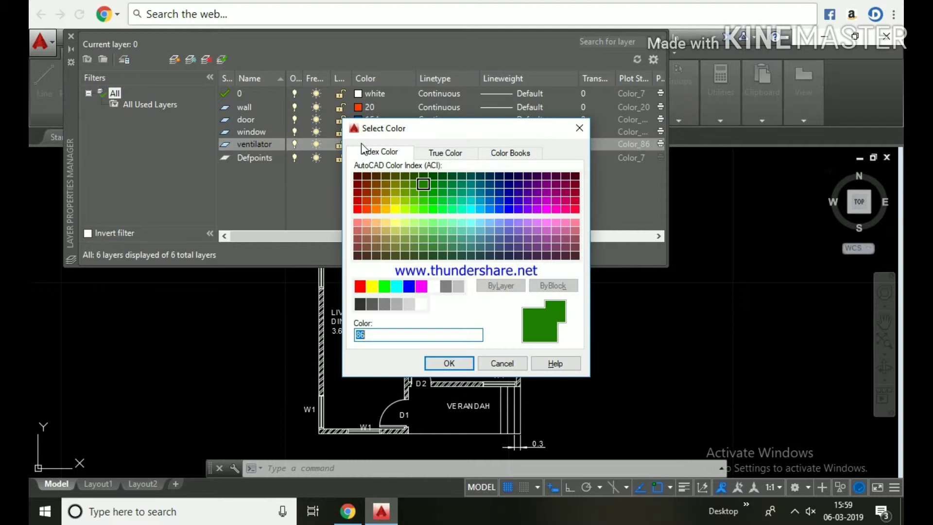
click(548, 201)
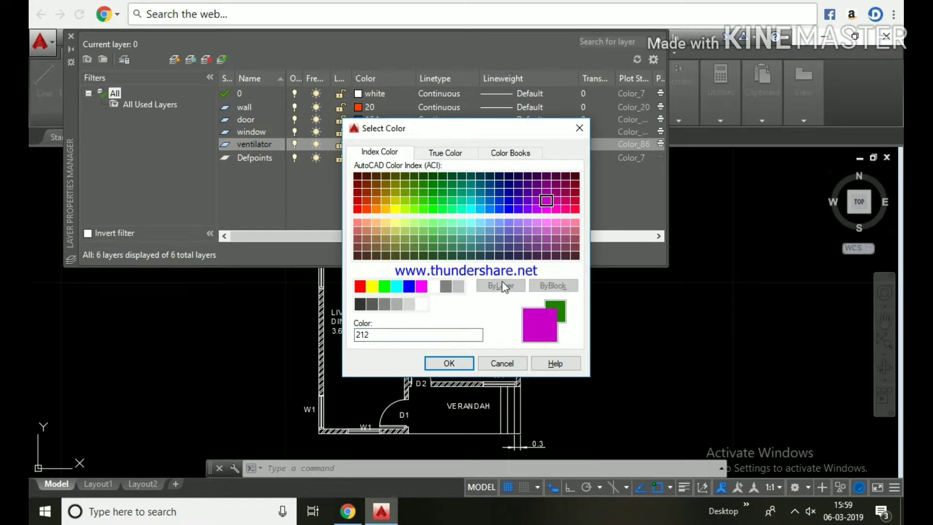
click(454, 367)
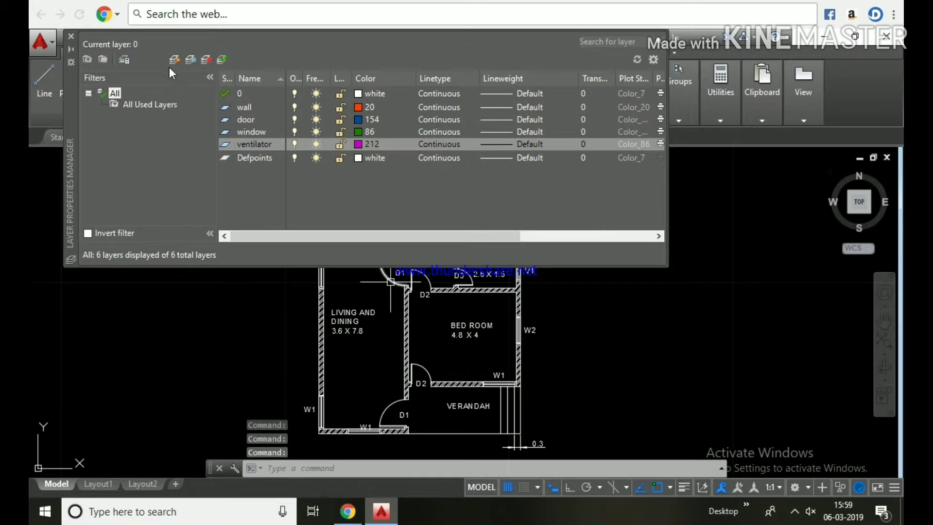
- Add a text layer and give it colour-book colour DIC 133
click(173, 61)
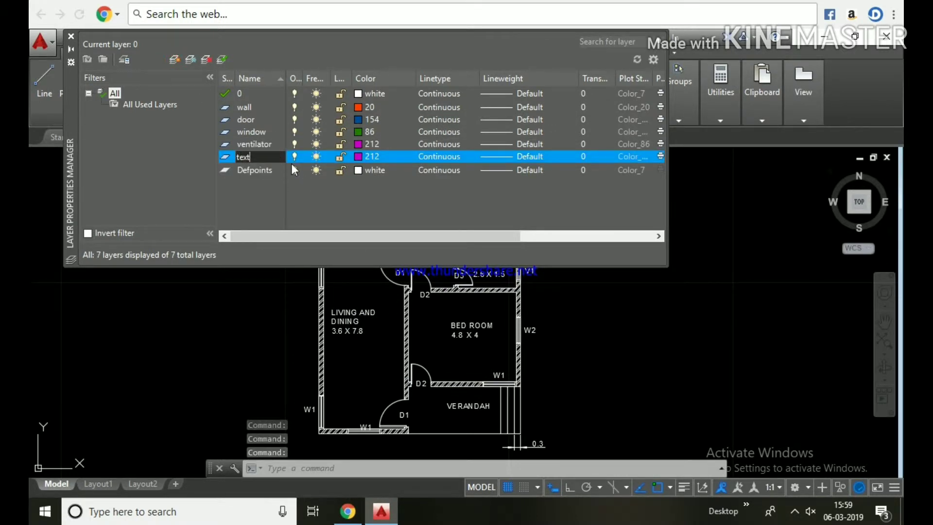
click(356, 157)
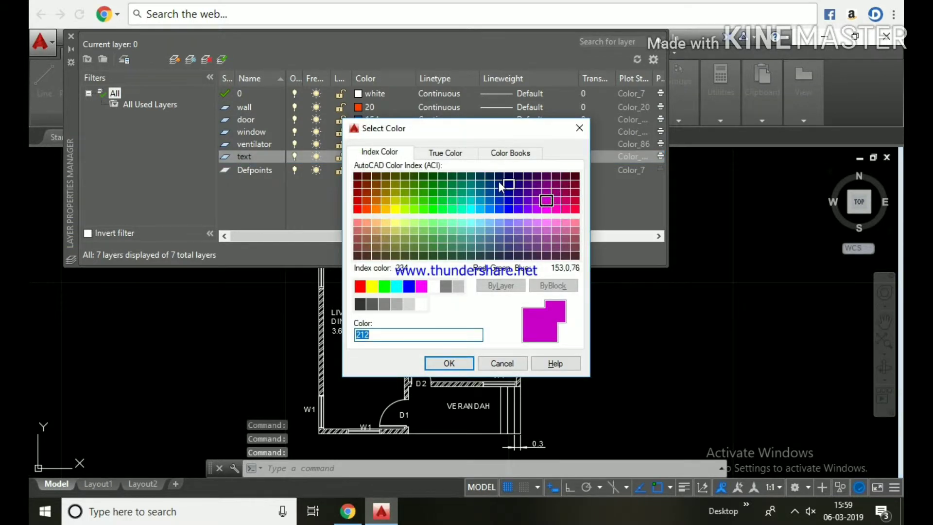
click(508, 154)
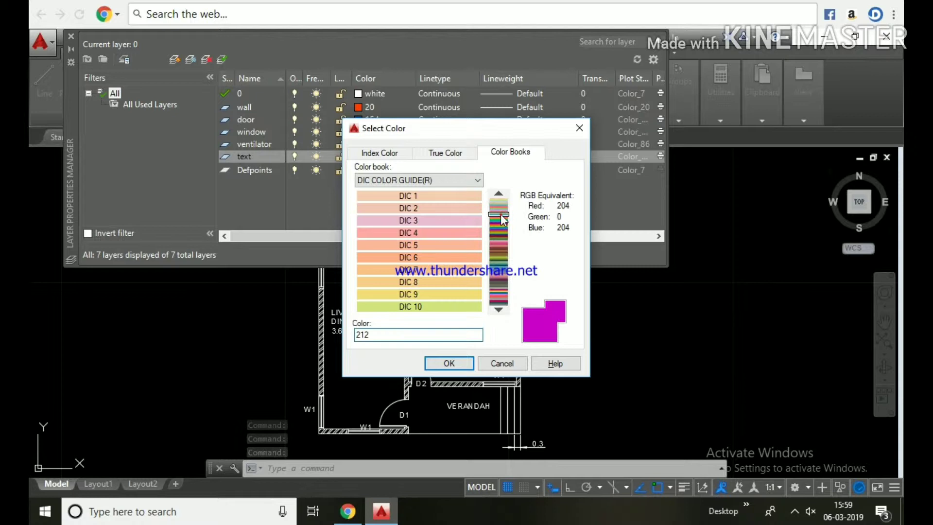
click(500, 216)
click(465, 220)
click(464, 208)
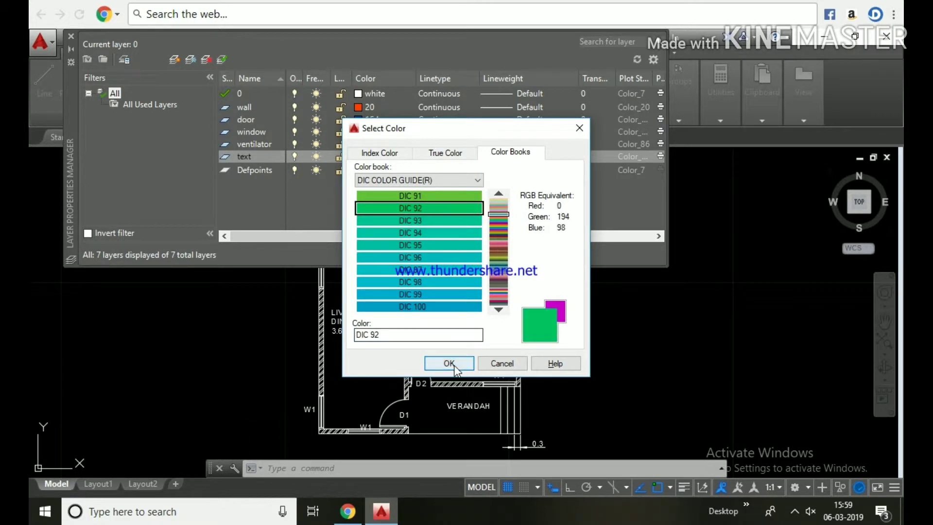
click(493, 237)
click(498, 228)
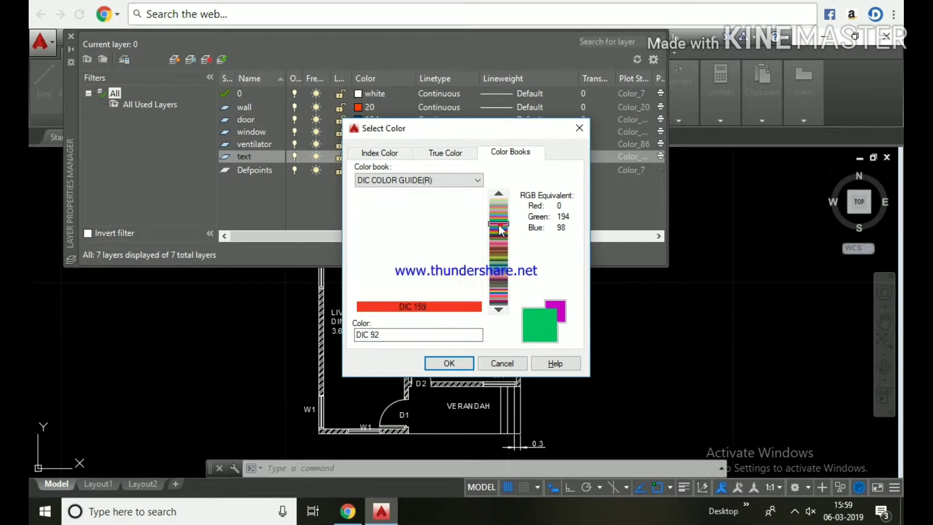
click(499, 222)
click(457, 219)
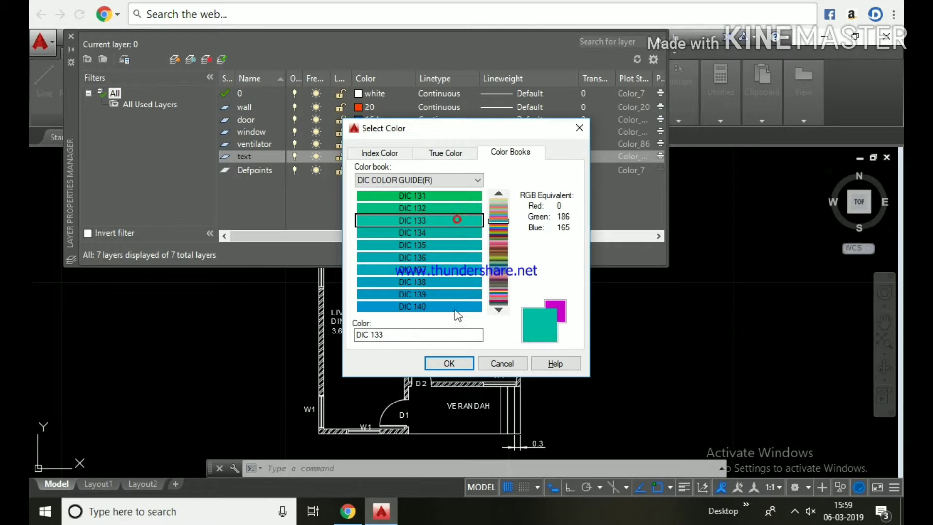
click(446, 365)
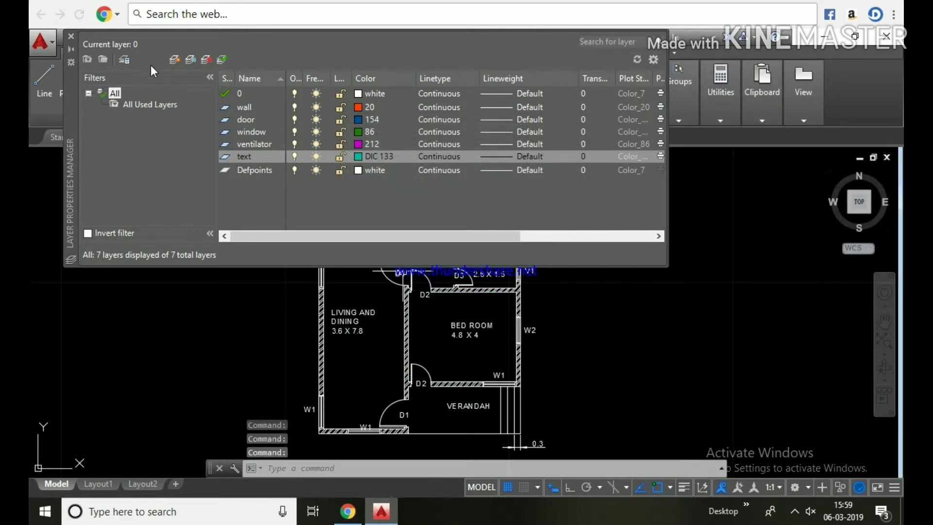
- Add a hatch layer and pick DIC 114 as its colour
click(174, 61)
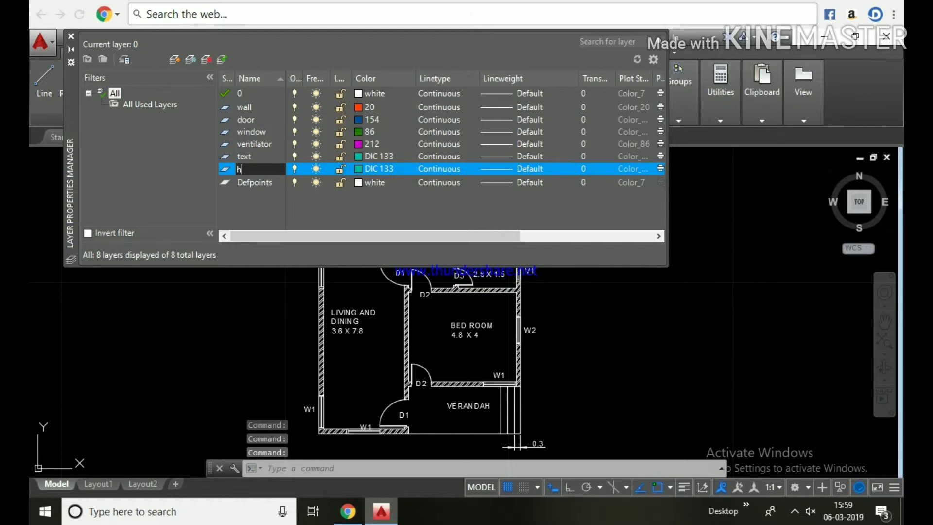
text(hatch)
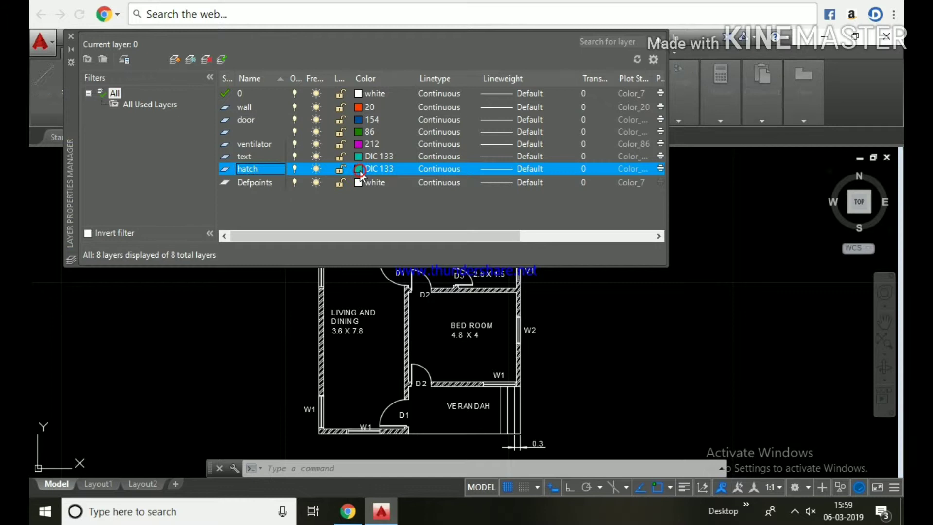
click(360, 171)
scroll(503, 216, up, 1)
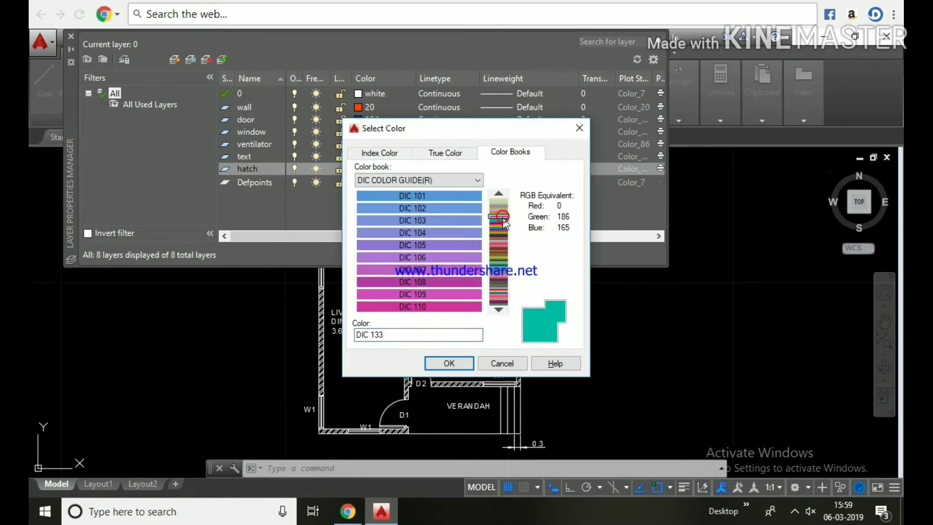
scroll(502, 218, up, 1)
click(469, 235)
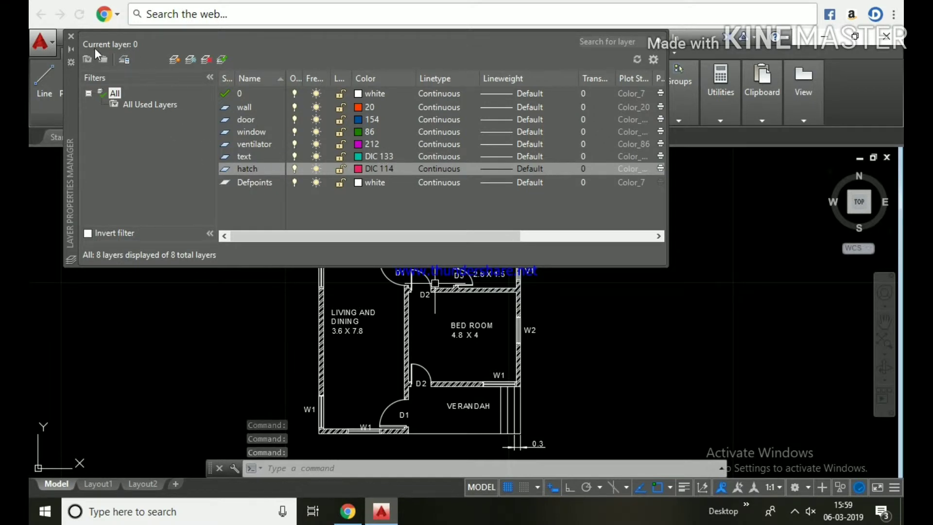
- Move all room labels (TOILETs, BED ROOMs, KITCHEN, LIVING AND DINING, VERANDAH) onto the text layer
click(71, 36)
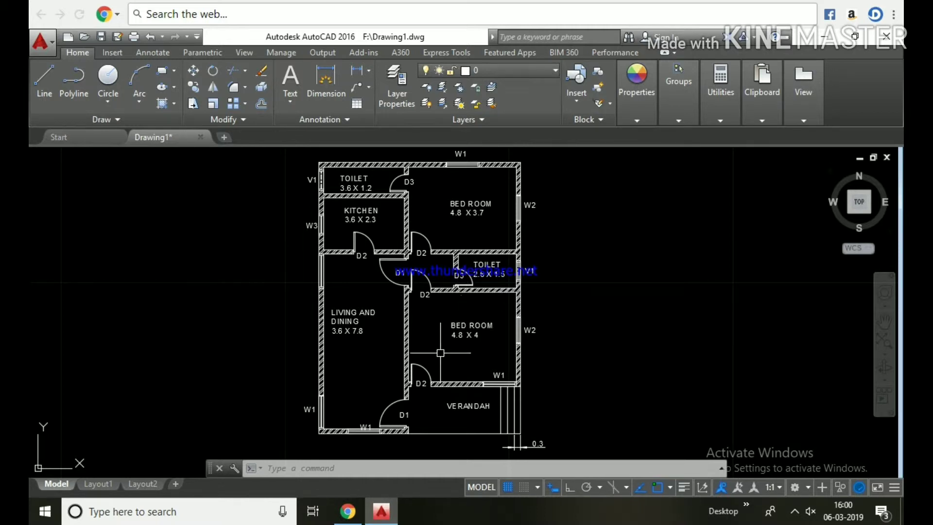
click(509, 70)
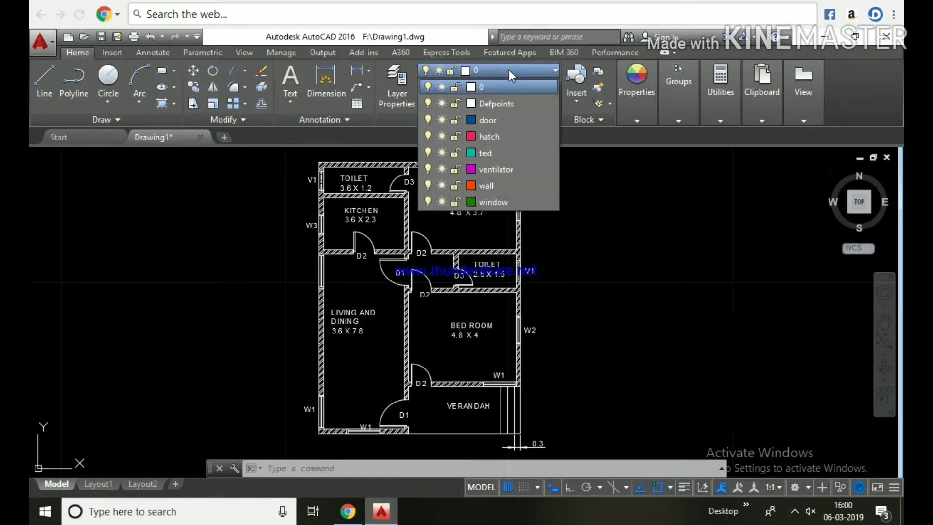
click(510, 69)
click(483, 266)
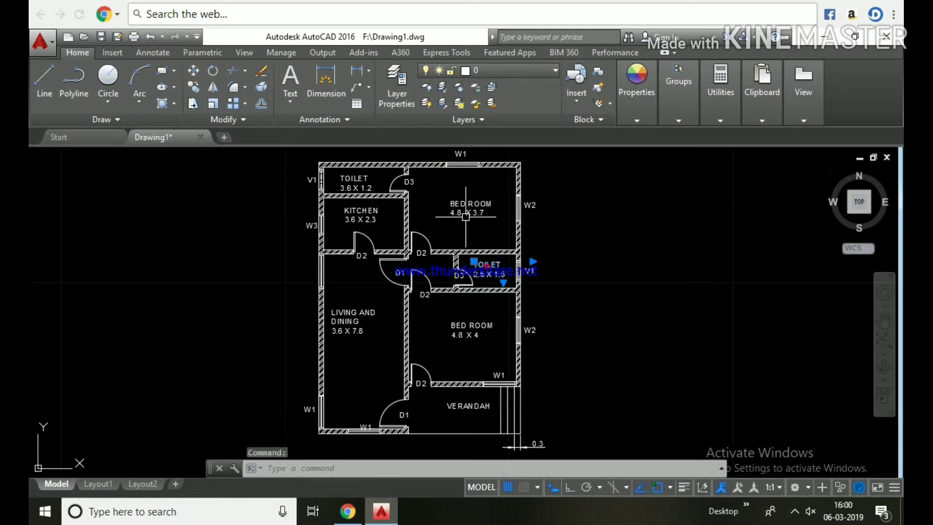
click(465, 210)
click(360, 179)
click(369, 213)
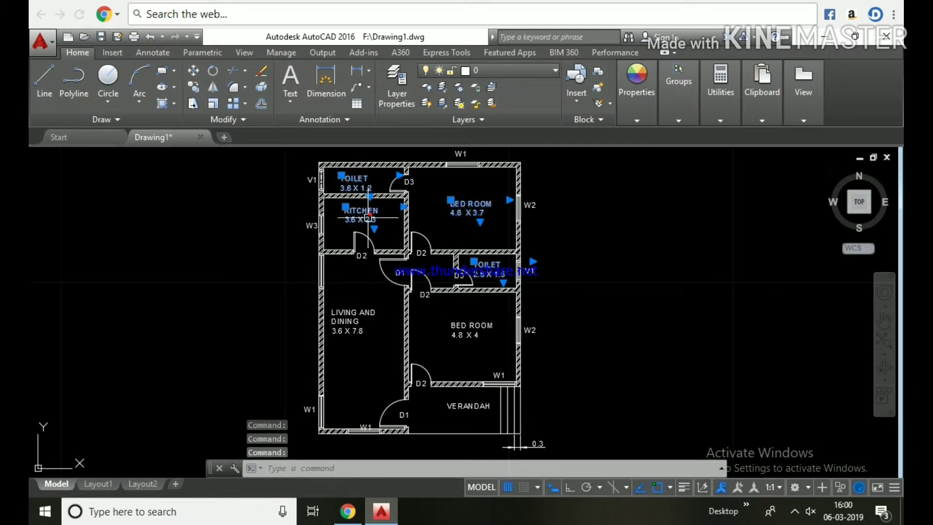
click(344, 323)
click(470, 326)
click(462, 406)
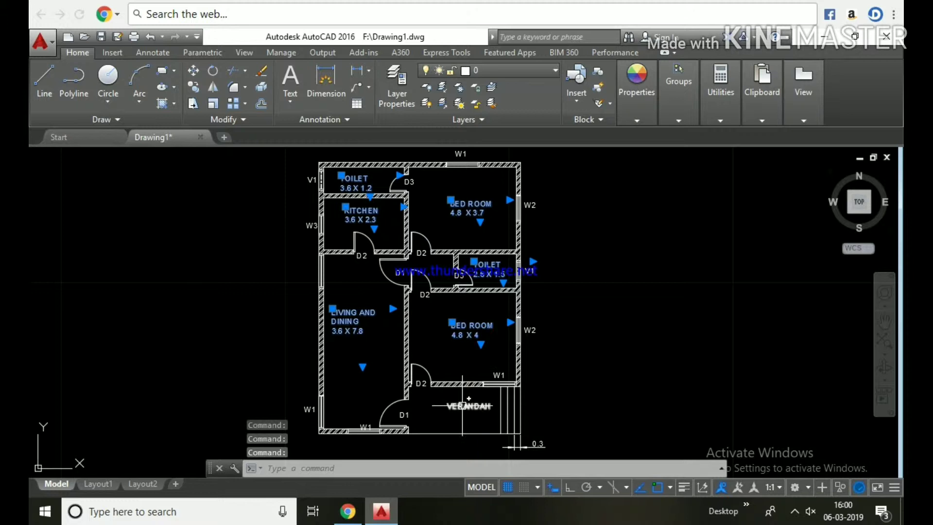
click(501, 71)
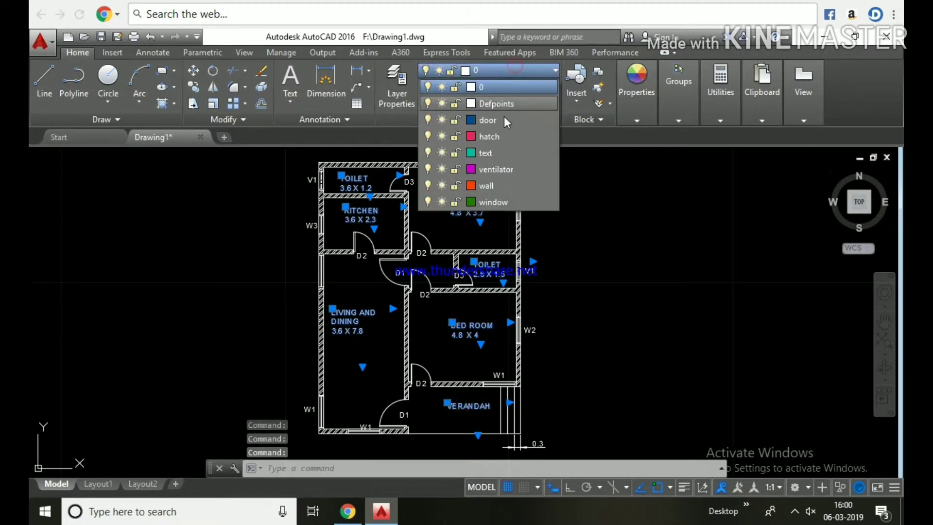
click(502, 152)
key(Escape)
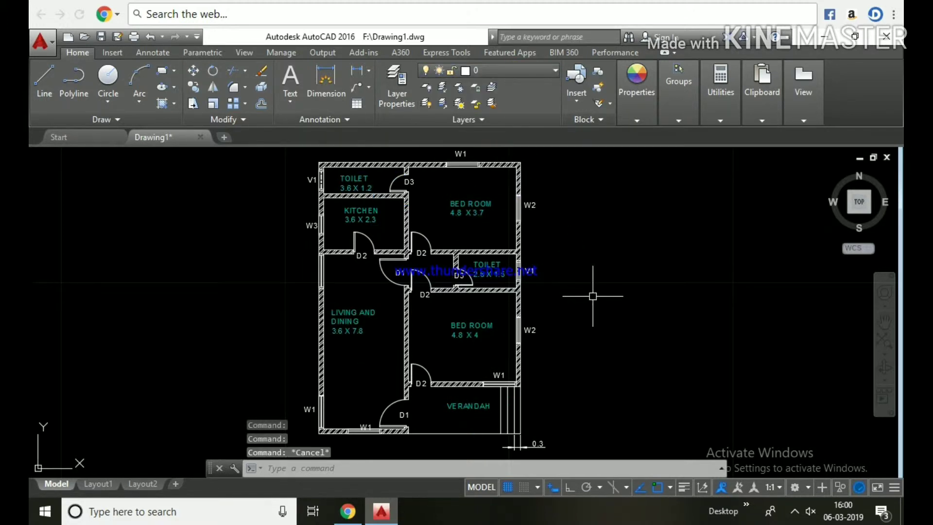
- Switch the text layer off to hide the room labels
click(518, 70)
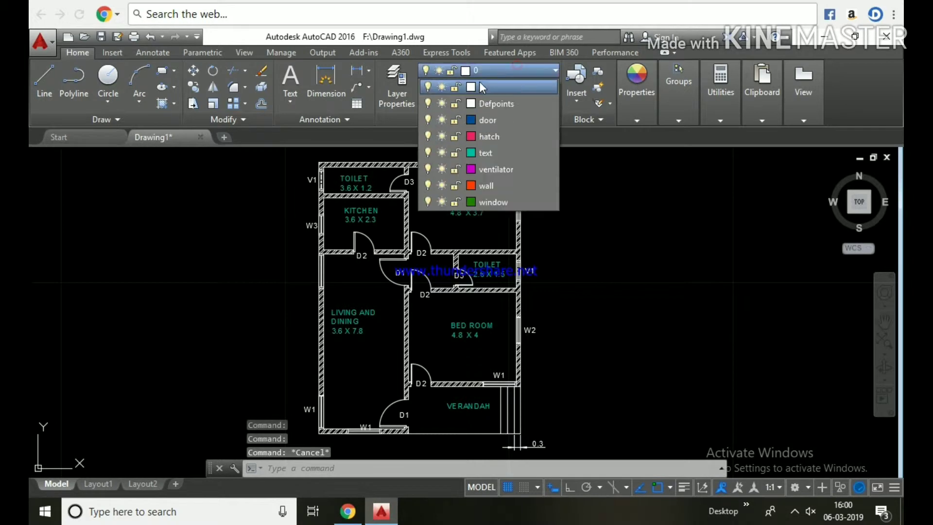
click(427, 153)
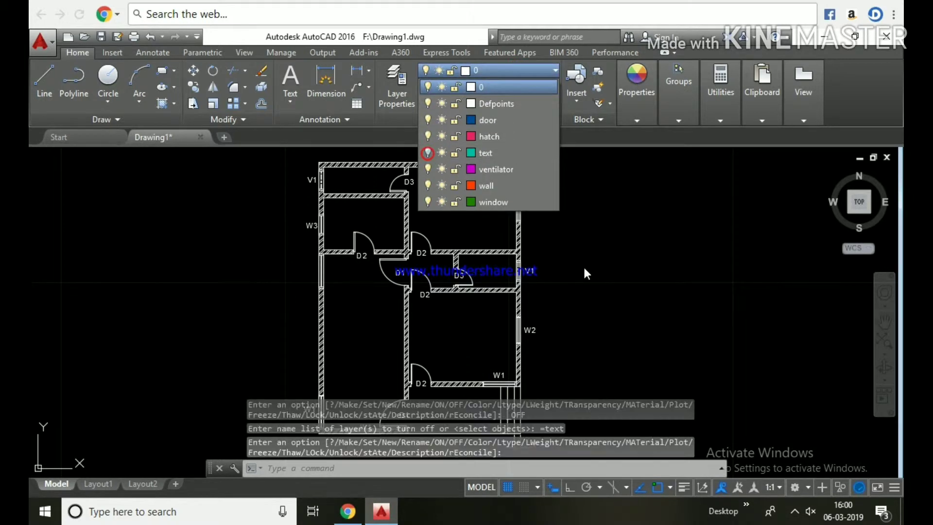
middle_drag(578, 279, 590, 264)
scroll(590, 256, down, 3)
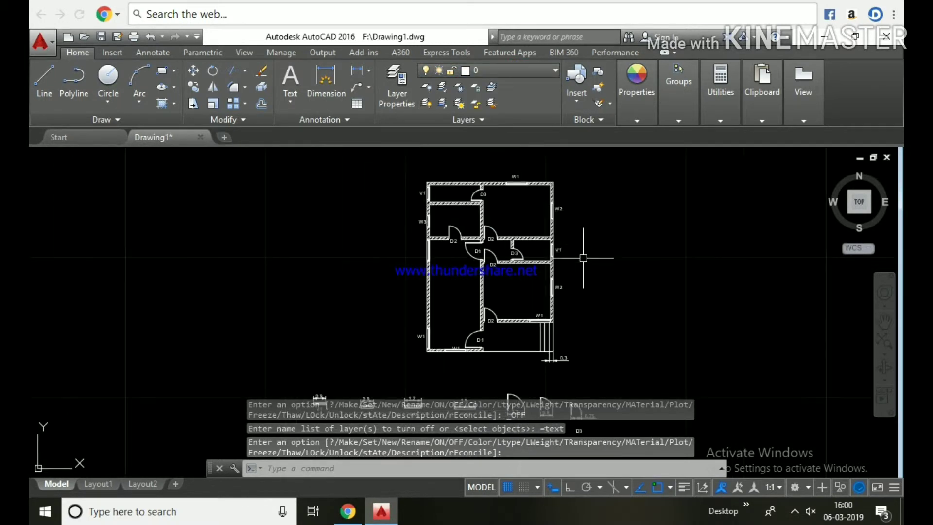
- Put the D1, D2 and D3 door blocks on the door layer
scroll(487, 351, up, 5)
key(Escape)
click(459, 329)
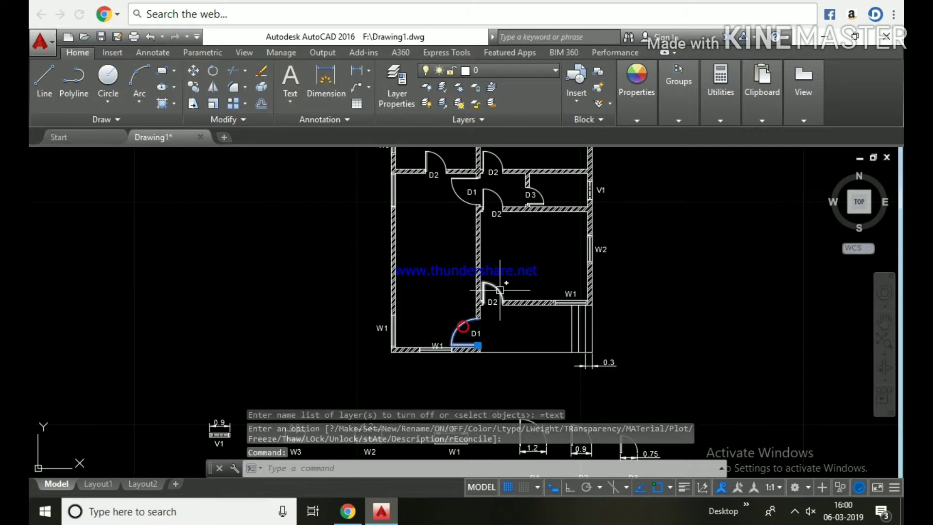
click(494, 287)
click(490, 194)
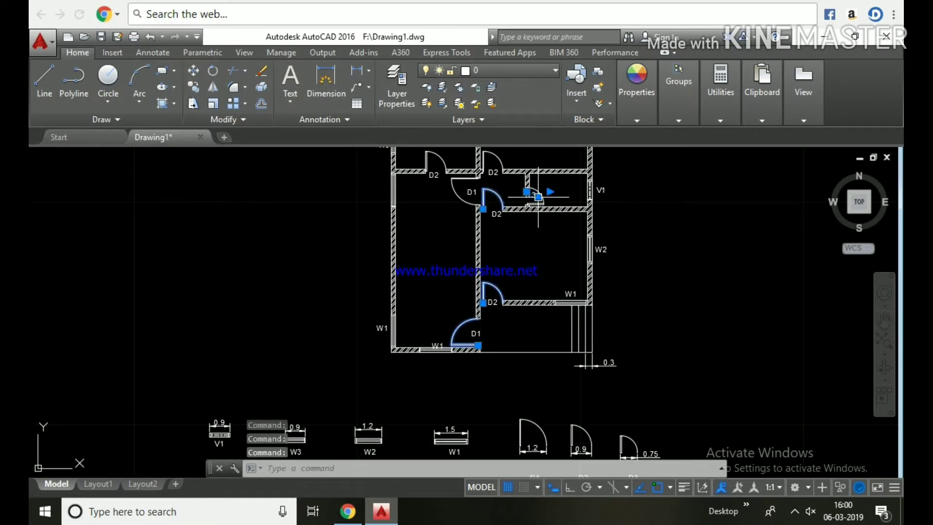
click(493, 162)
click(455, 194)
mouse_move(425, 235)
middle_down()
mouse_move(424, 289)
mouse_move(451, 305)
middle_up()
right_click(427, 192)
key(Escape)
key(Escape)
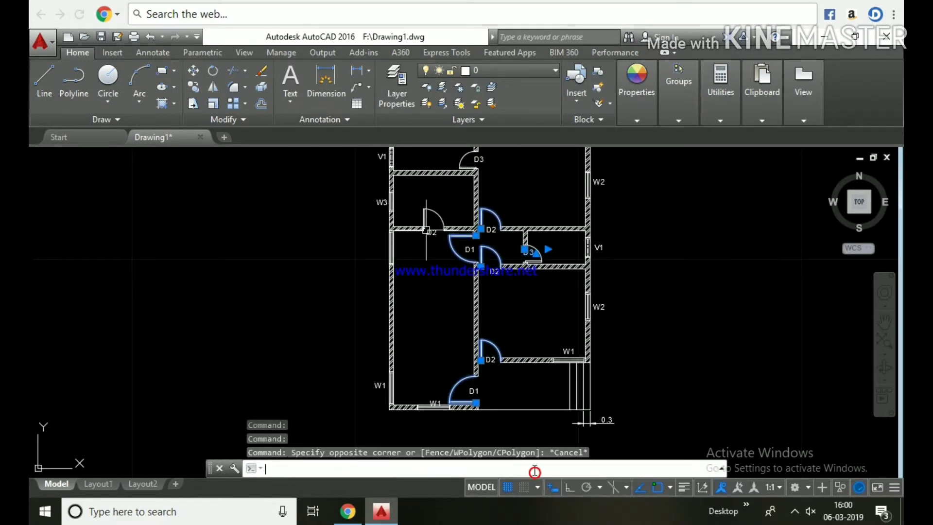
click(435, 214)
middle_drag(438, 215, 437, 275)
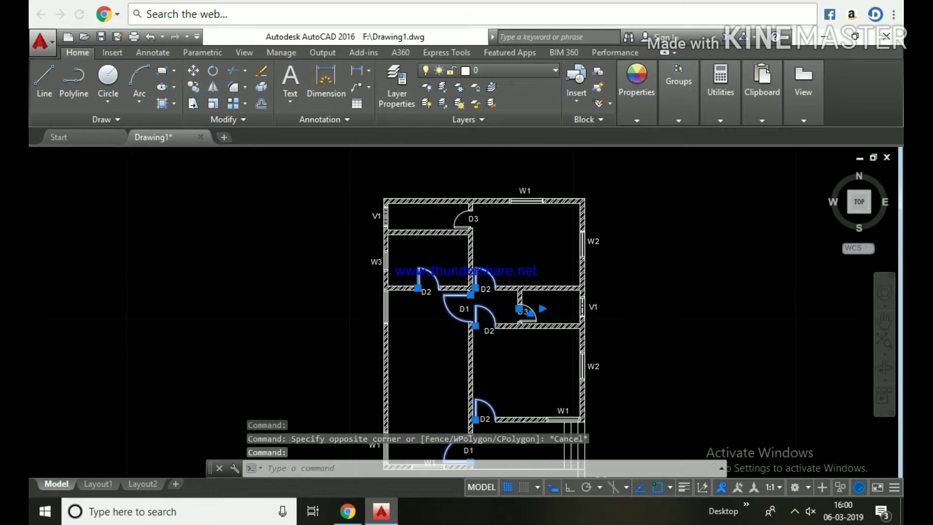
click(468, 219)
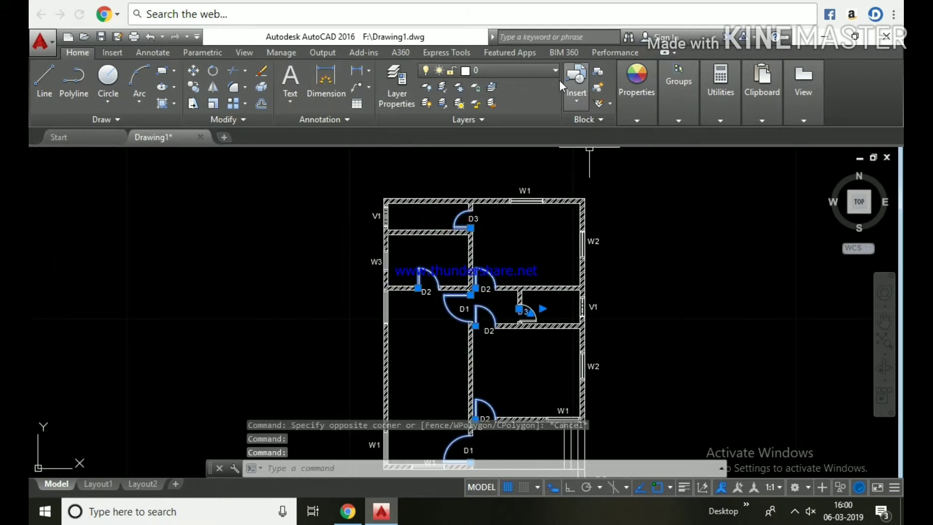
click(535, 72)
click(509, 123)
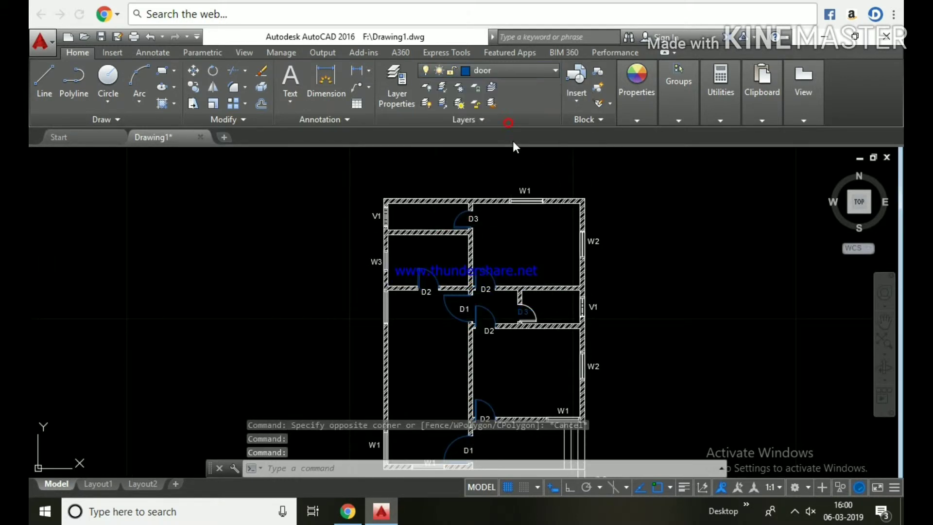
- Switch the door layer off
click(530, 69)
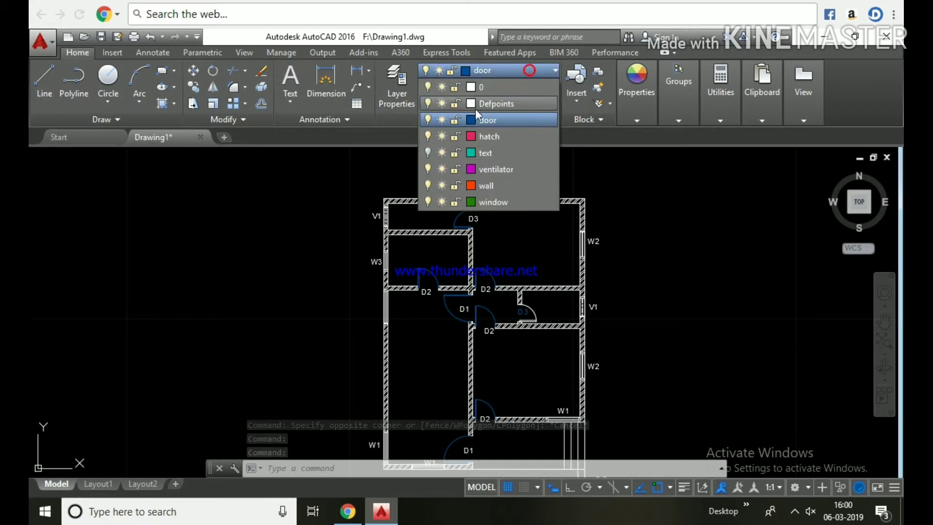
click(428, 120)
scroll(451, 305, down, 2)
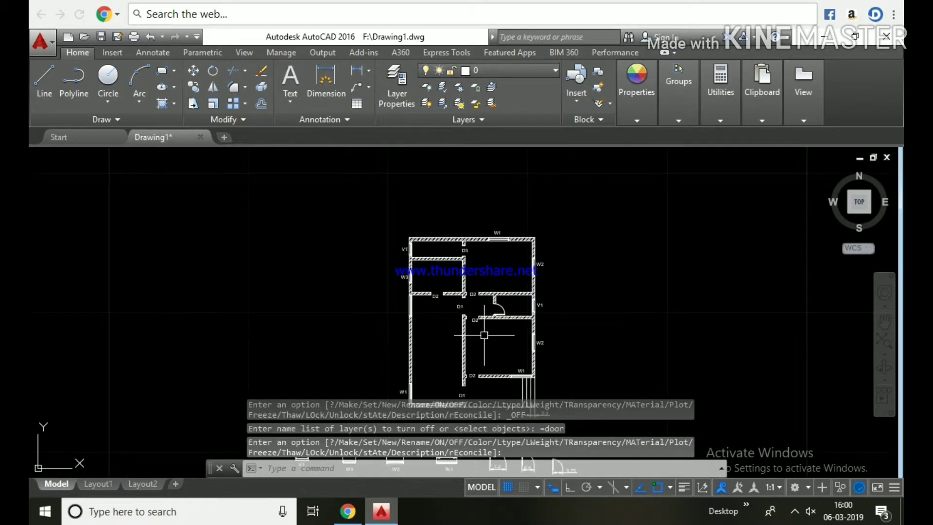
scroll(484, 335, up, 5)
key(Return)
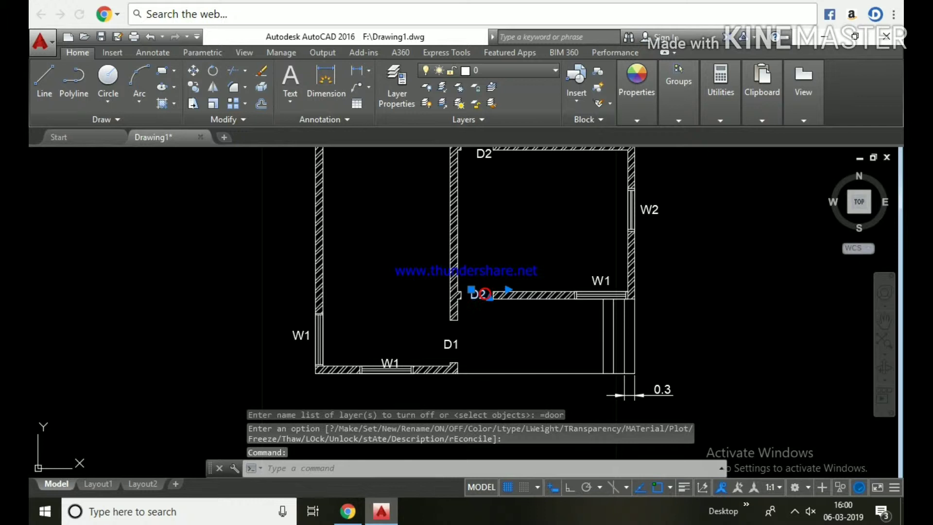
- Reselect the D1, D2 and D3 door blocks and assign them to the door layer
click(451, 342)
middle_drag(481, 155, 488, 248)
click(488, 246)
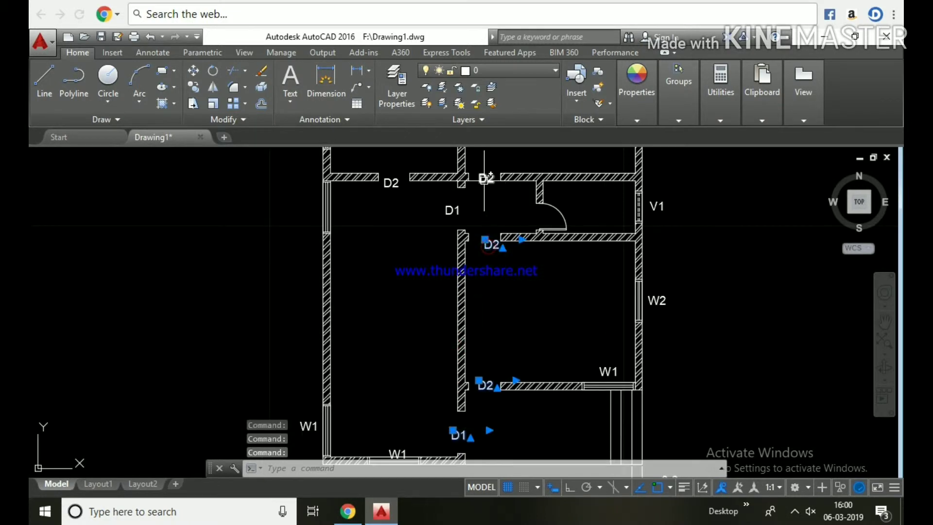
click(452, 210)
click(392, 182)
middle_drag(470, 225, 470, 378)
click(464, 217)
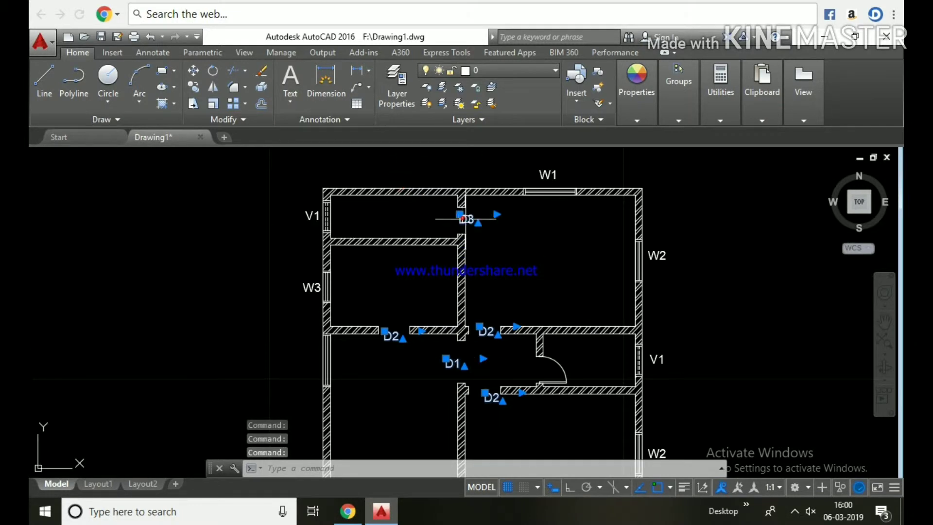
click(521, 71)
click(498, 125)
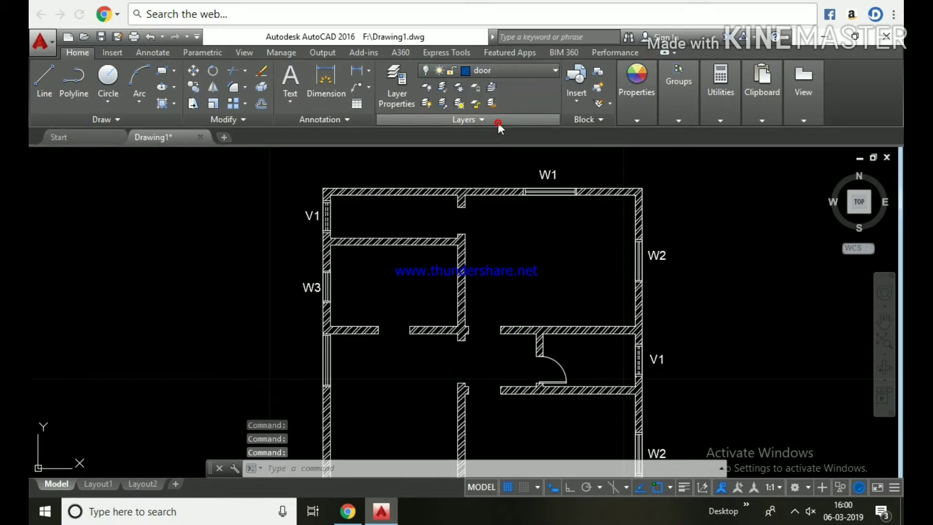
- Select the W1 windows on the bottom, left and right walls plus the lower W2
scroll(528, 271, down, 2)
middle_drag(533, 285, 534, 166)
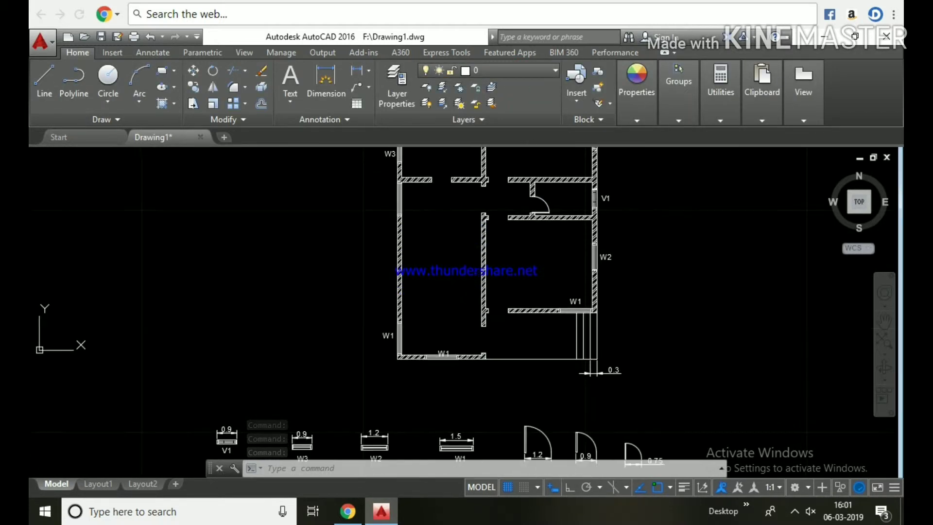
scroll(472, 347, up, 4)
click(413, 371)
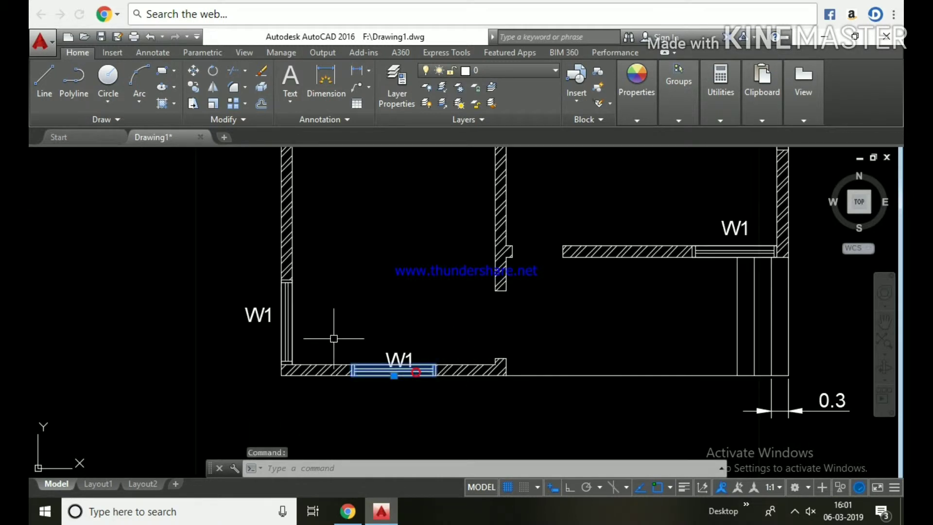
click(292, 321)
click(744, 252)
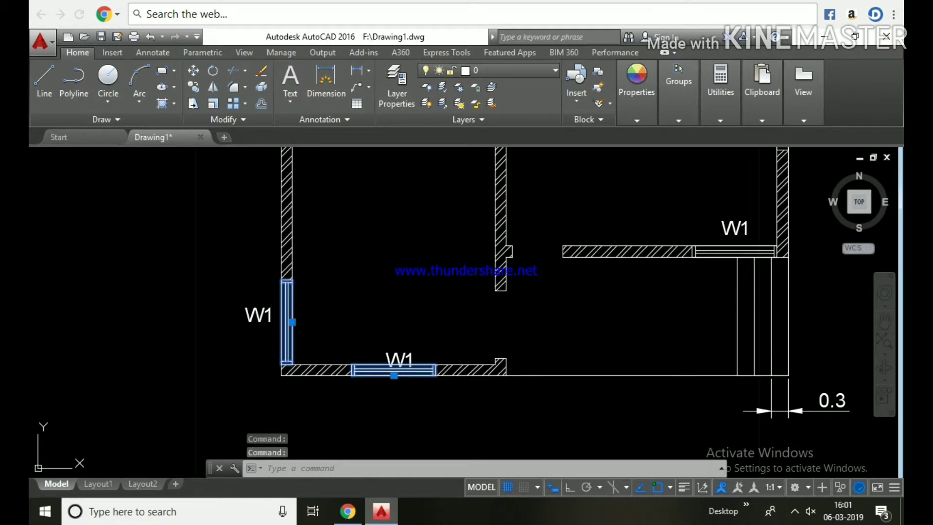
middle_drag(664, 178, 651, 217)
click(725, 267)
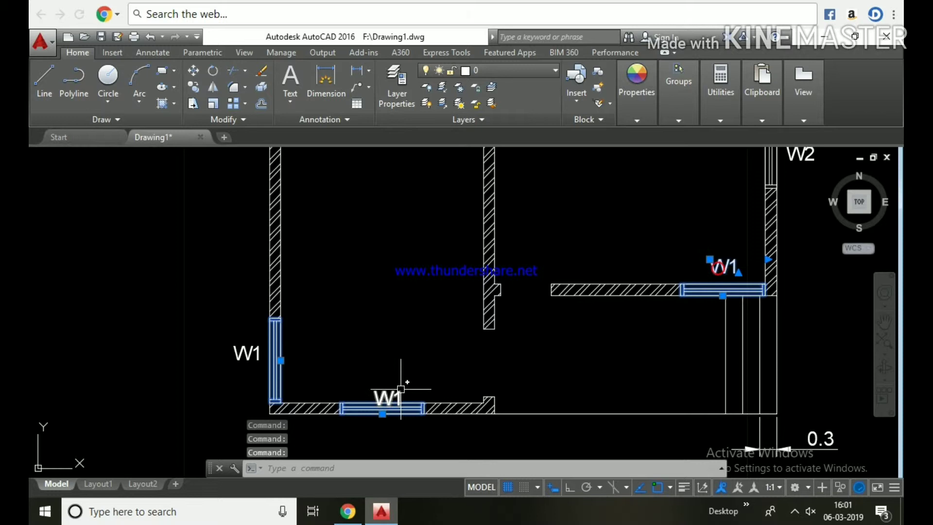
click(389, 397)
mouse_move(543, 280)
middle_down()
mouse_move(577, 369)
mouse_move(652, 326)
middle_up()
click(620, 330)
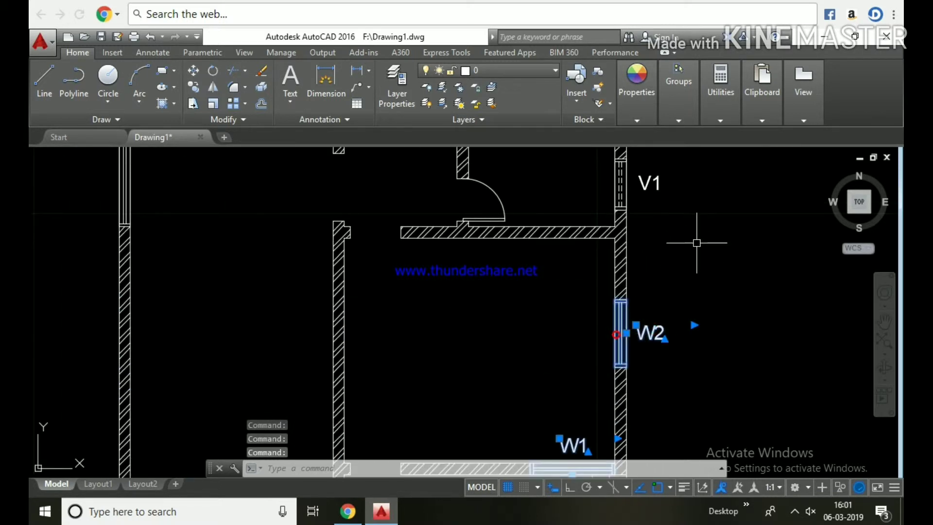
- Add the upper W2, top W1 and W3 windows and move all onto the window layer
middle_drag(667, 215, 645, 336)
middle_drag(531, 287, 548, 401)
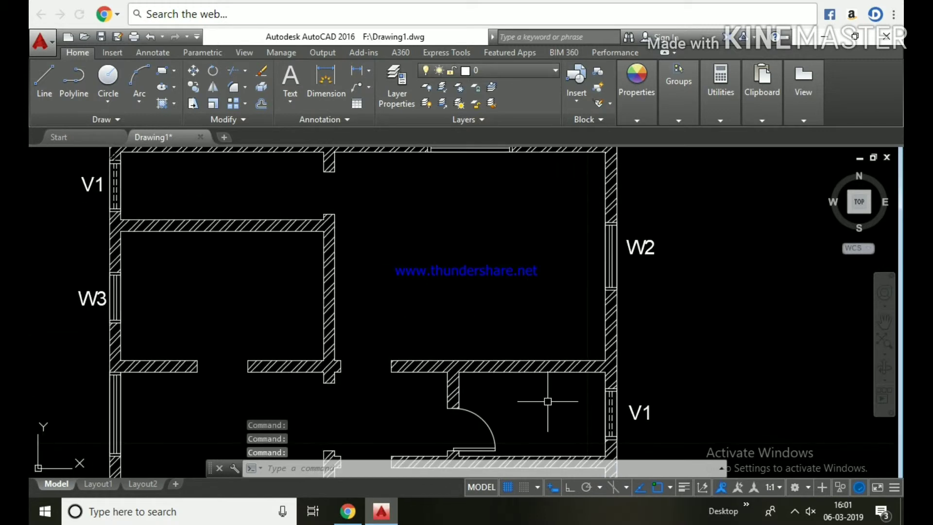
click(629, 246)
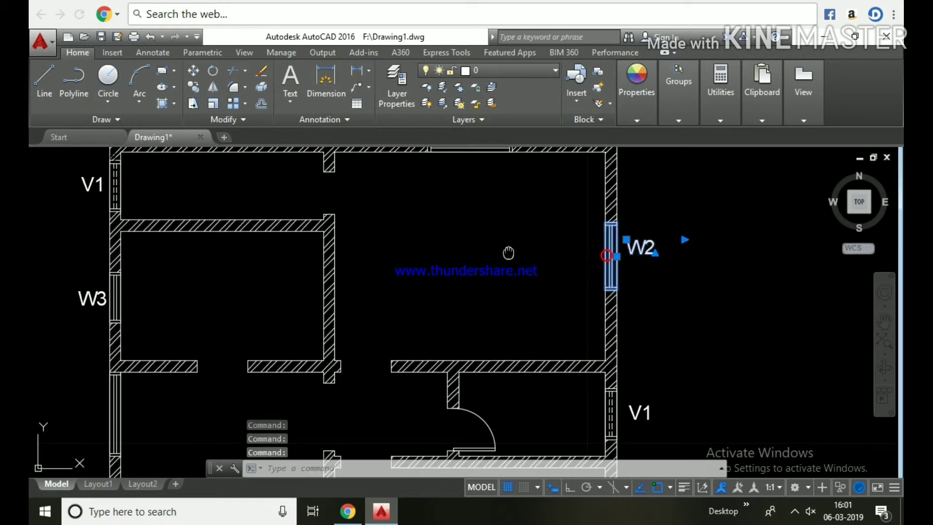
middle_drag(508, 253, 573, 353)
click(545, 249)
middle_drag(483, 336, 556, 253)
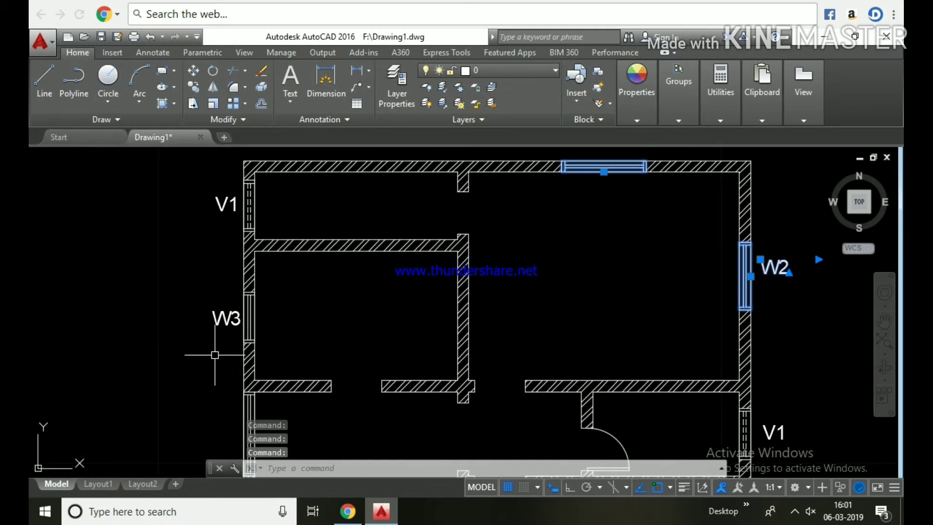
click(249, 322)
scroll(387, 323, down, 5)
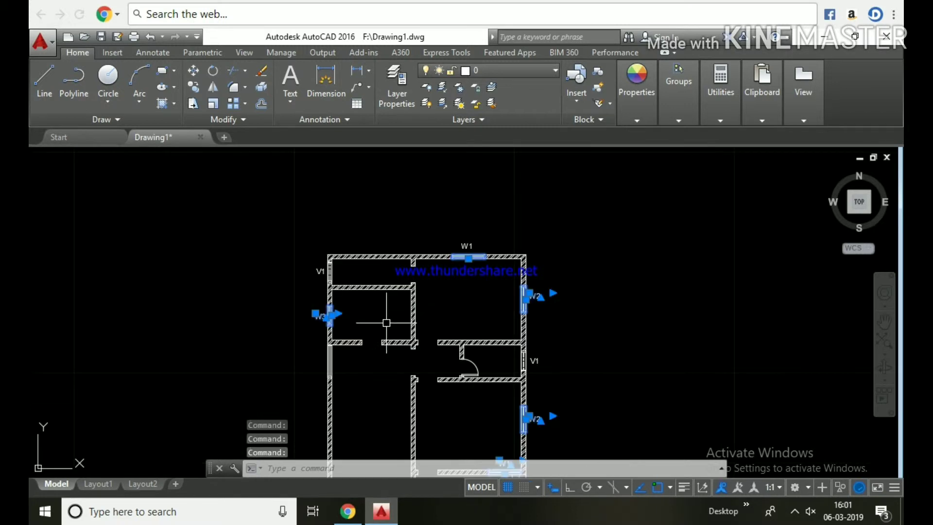
scroll(539, 379, up, 3)
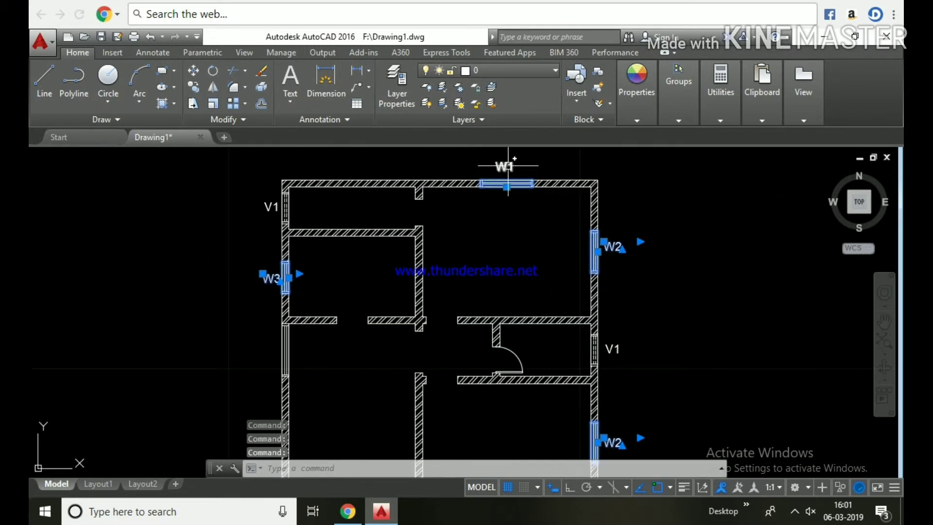
scroll(508, 165, down, 5)
scroll(428, 342, up, 2)
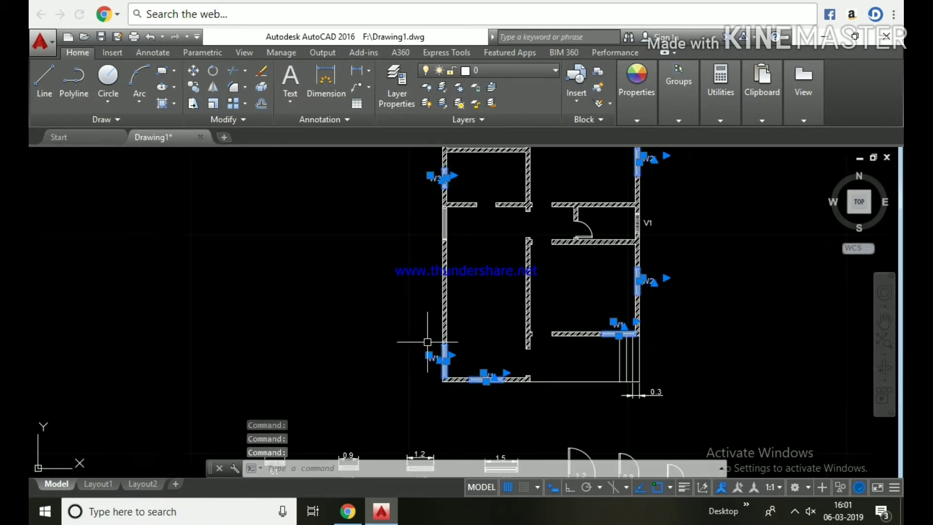
click(528, 74)
click(500, 200)
- Switch the window layer off to hide the windows
key(ctrl+z)
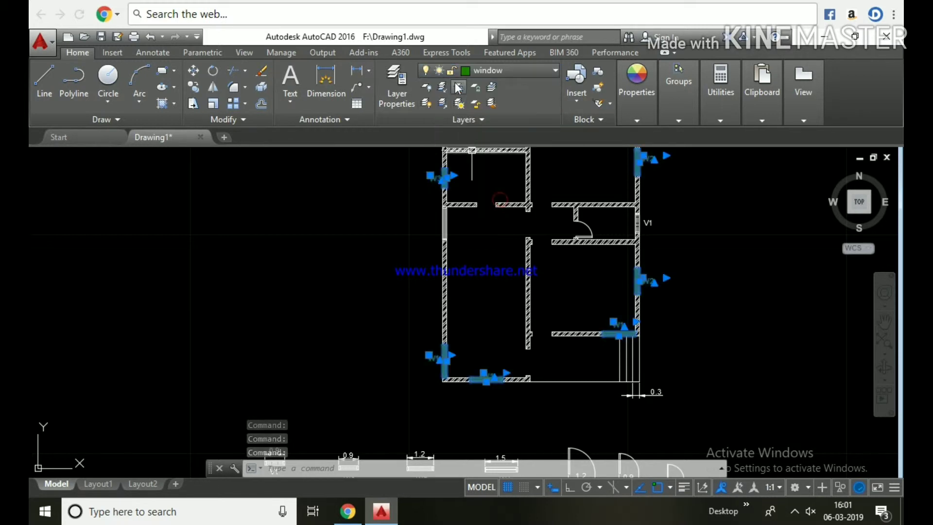
click(495, 72)
click(427, 201)
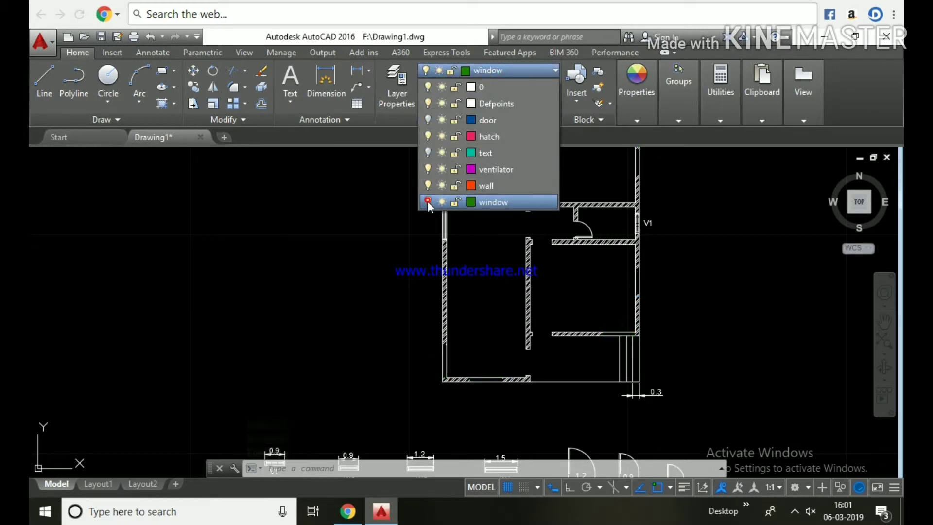
scroll(583, 238, up, 4)
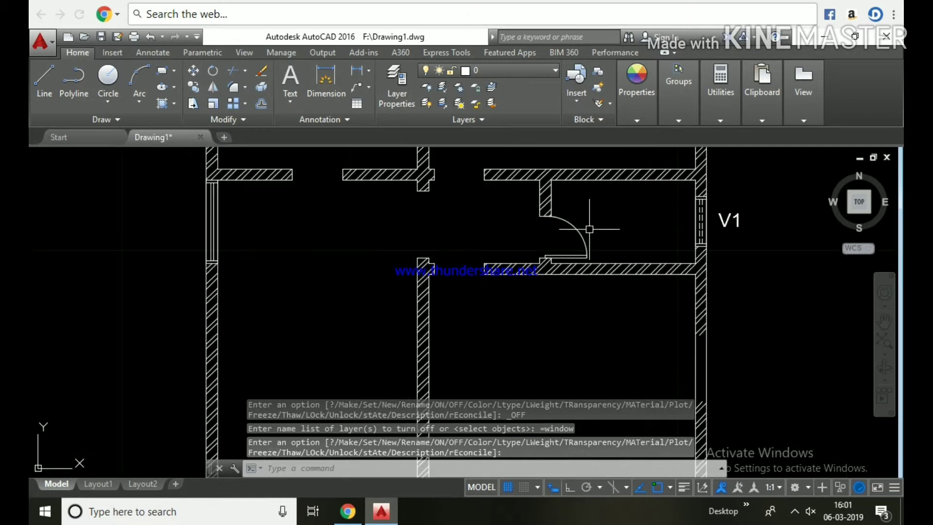
- Move the swing door onto the door layer and the right-wall V1 onto the ventilator layer
click(582, 238)
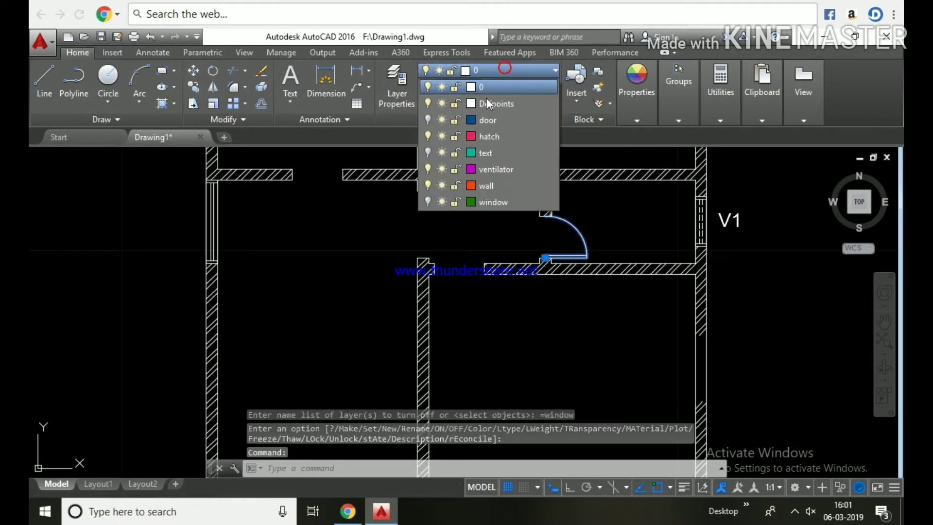
click(489, 119)
click(726, 218)
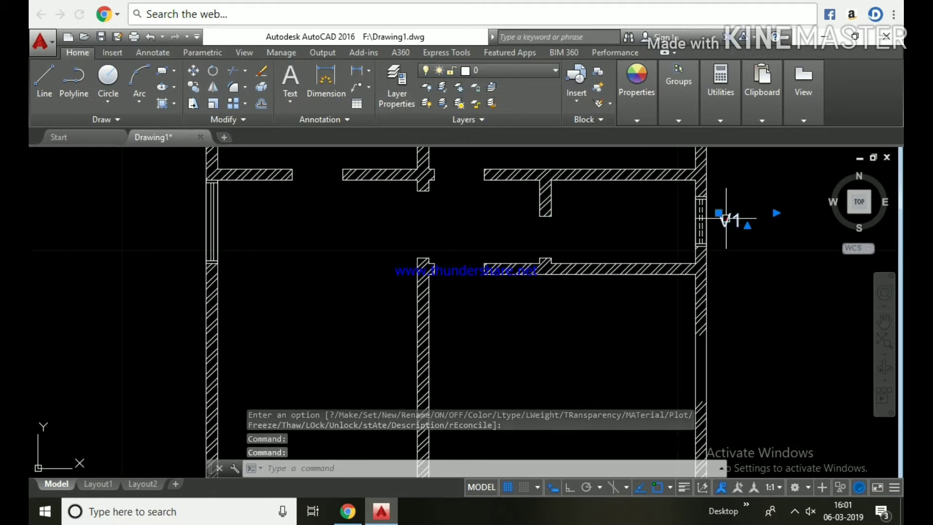
click(502, 76)
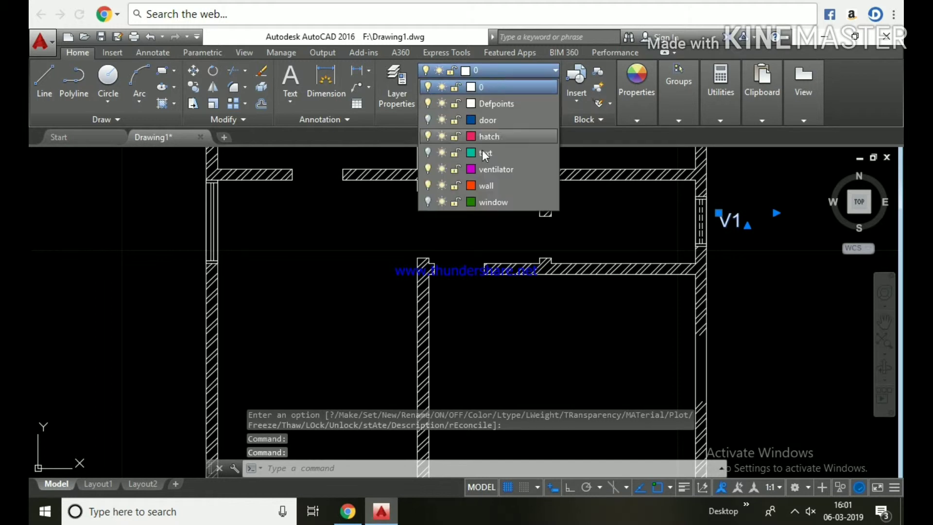
click(497, 172)
- Switch the ventilator layer off
click(511, 70)
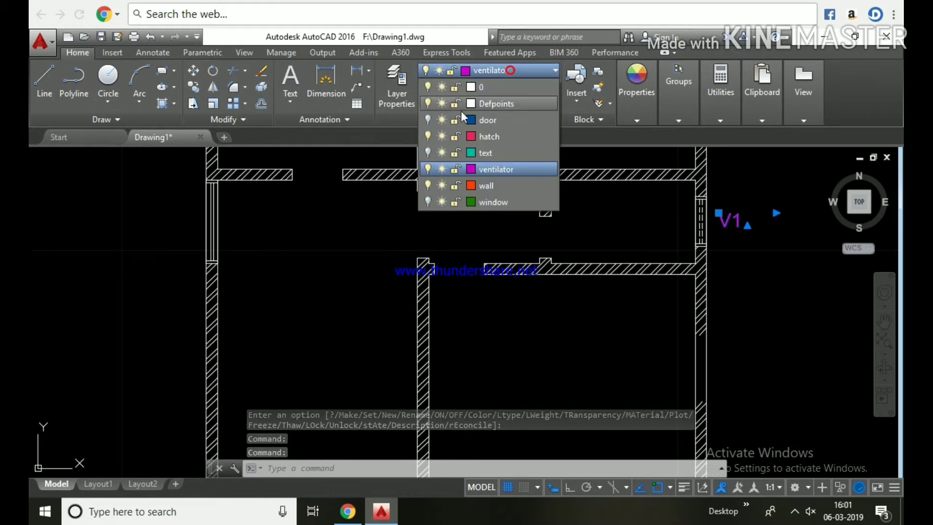
click(427, 169)
click(457, 218)
scroll(462, 299, down, 5)
scroll(559, 195, up, 7)
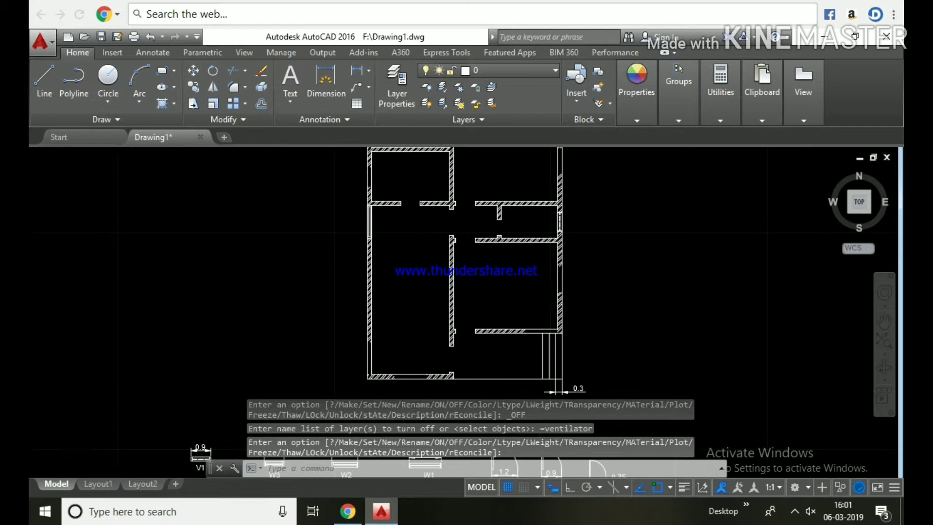
scroll(588, 180, up, 3)
key(Return)
scroll(578, 194, down, 6)
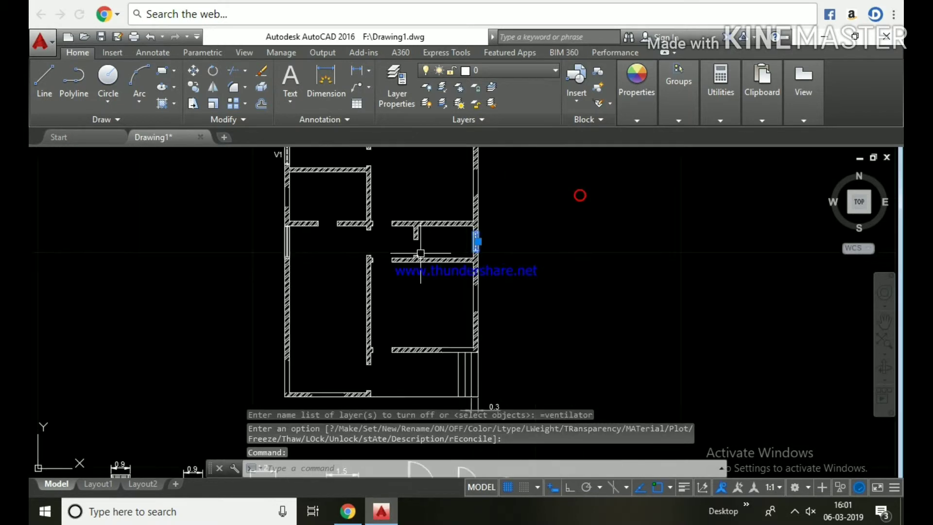
middle_drag(321, 204, 342, 225)
scroll(311, 194, up, 6)
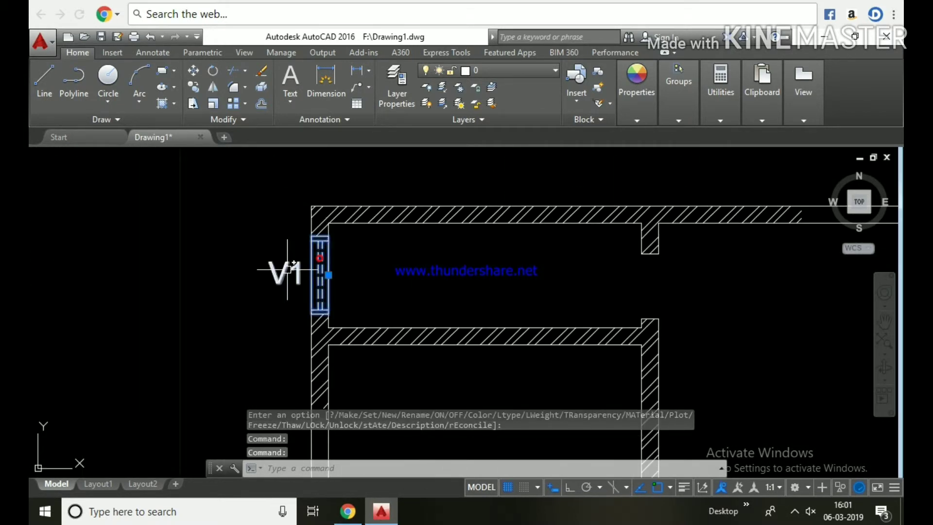
- Move the left-wall V1 ventilator onto the ventilator layer
click(311, 241)
click(526, 75)
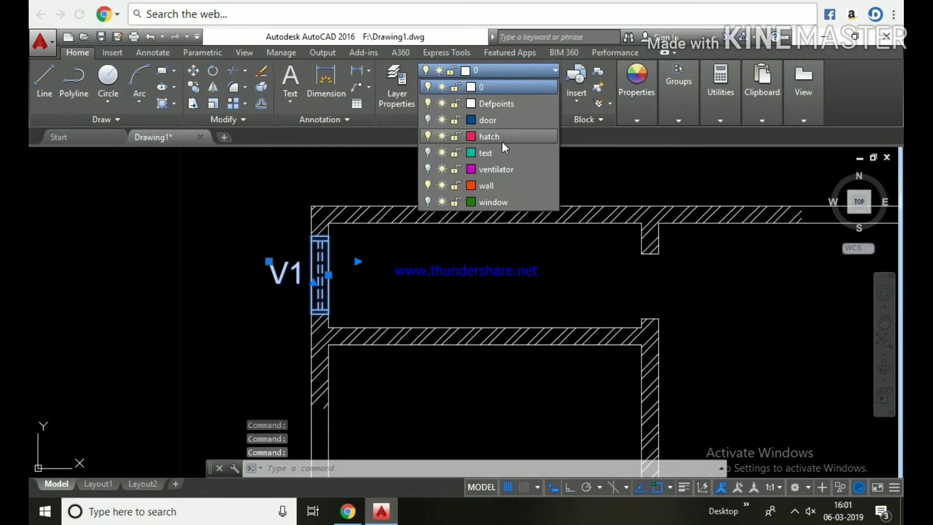
click(505, 171)
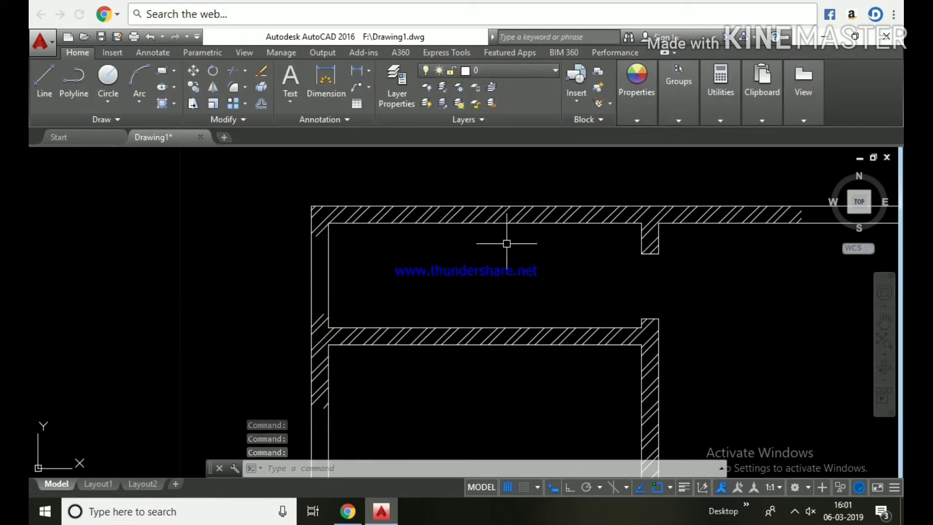
scroll(506, 242, down, 3)
scroll(529, 267, up, 3)
- Select the first wall hatch of the floor plan
click(530, 256)
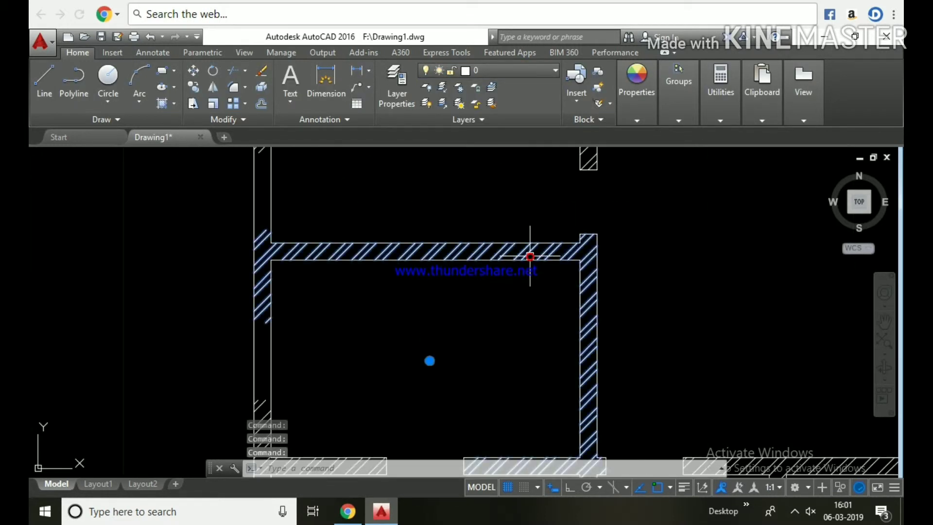
scroll(530, 257, down, 2)
middle_drag(540, 194, 533, 235)
scroll(557, 202, up, 4)
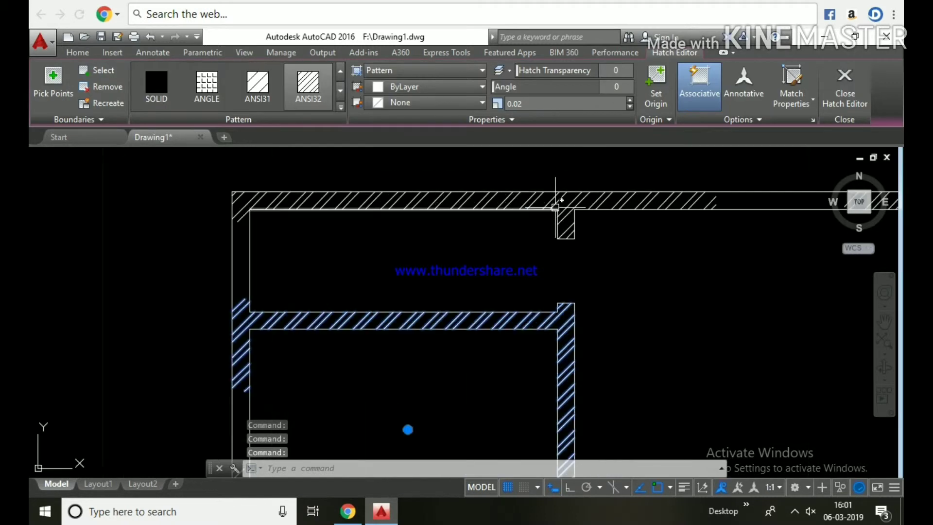
scroll(568, 219, down, 2)
scroll(678, 218, up, 3)
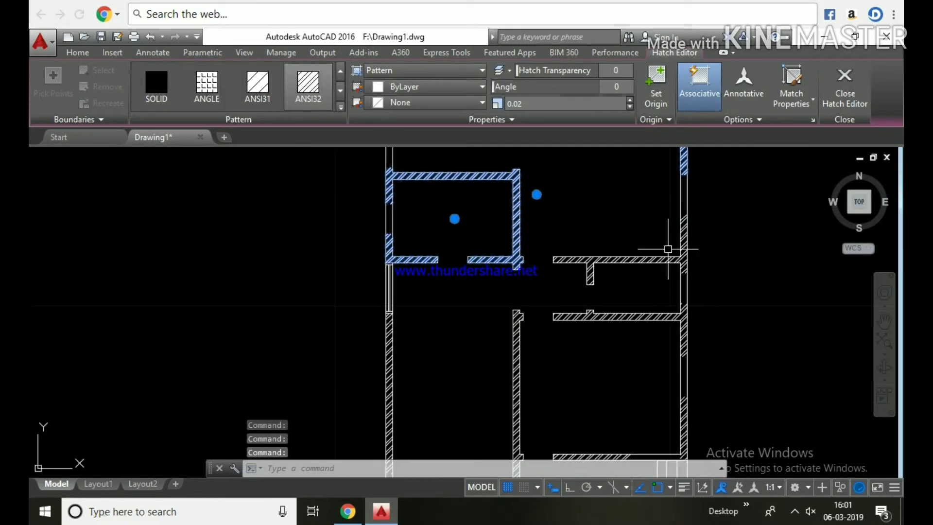
scroll(574, 272, down, 3)
scroll(573, 211, up, 4)
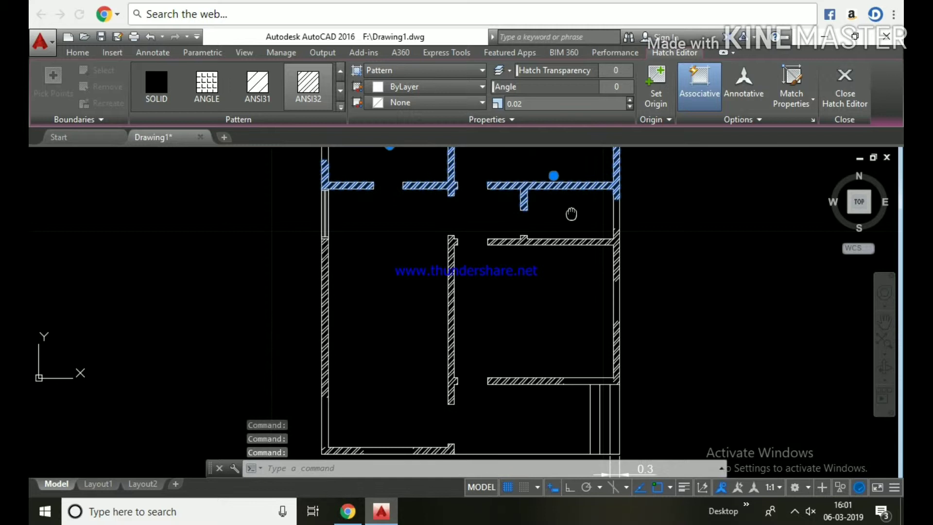
- Add the remaining wall hatches, including the bottom wall's, to the selection
click(576, 242)
scroll(576, 242, down, 4)
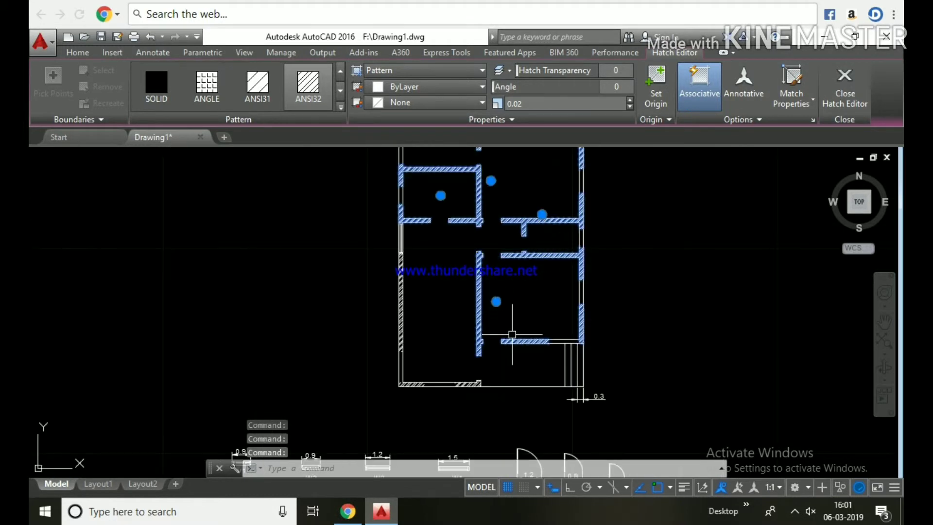
scroll(475, 301, up, 3)
scroll(475, 301, down, 2)
scroll(573, 302, up, 3)
click(573, 303)
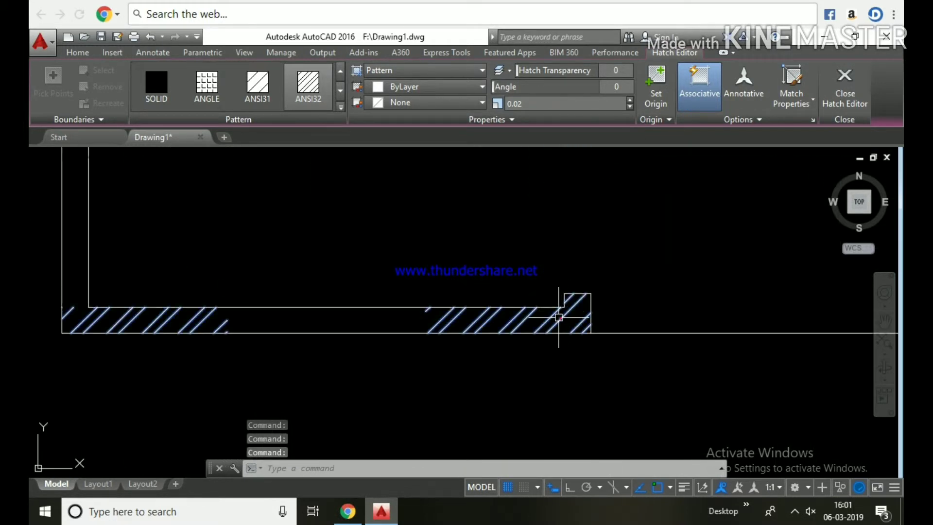
scroll(535, 312, down, 2)
mouse_move(445, 320)
middle_down()
mouse_move(454, 350)
mouse_move(452, 312)
mouse_move(481, 298)
mouse_move(464, 291)
middle_up()
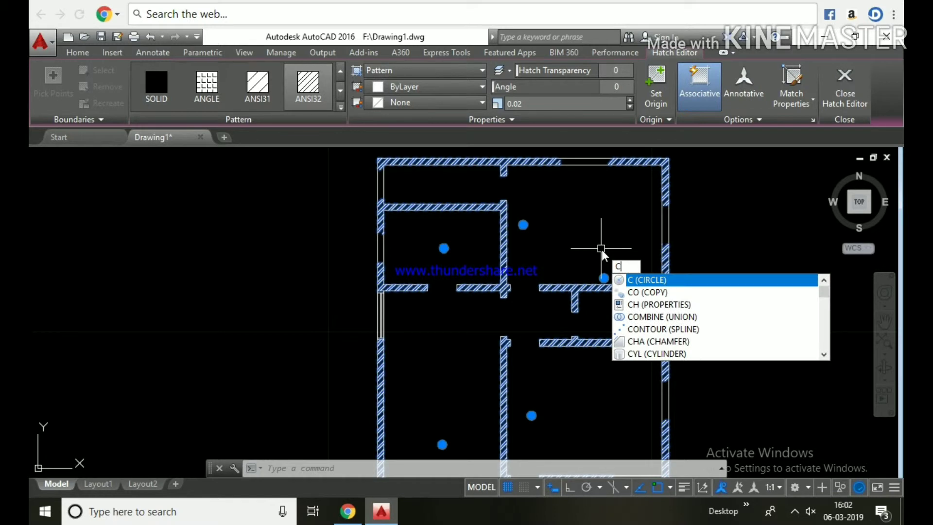
- Check the wall hatch in Properties, keep its colour ByLayer, then close it and deselect
text(h)
key(Return)
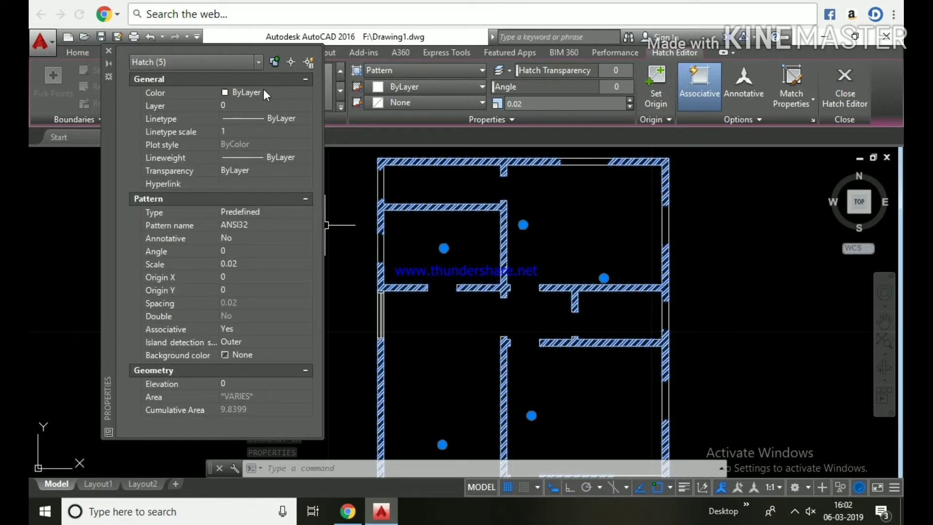
click(280, 92)
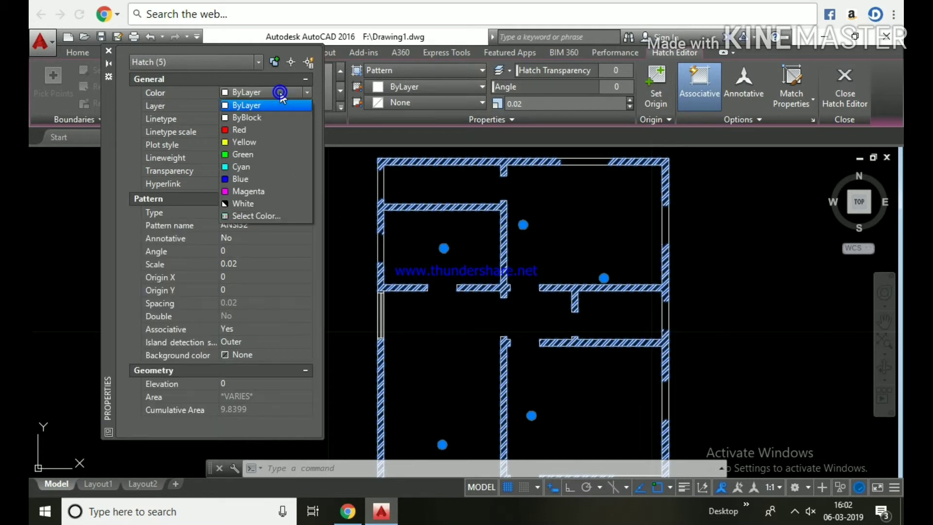
click(281, 93)
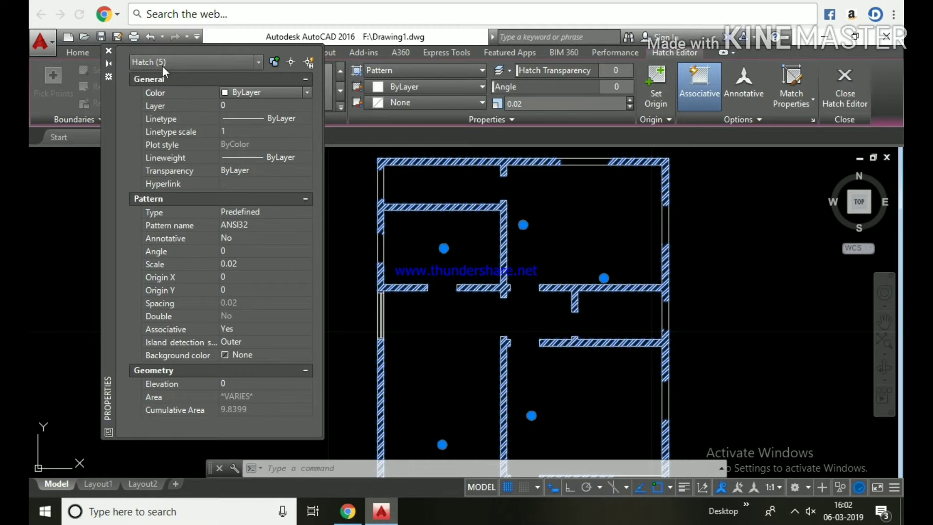
click(108, 50)
key(Escape)
key(Escape)
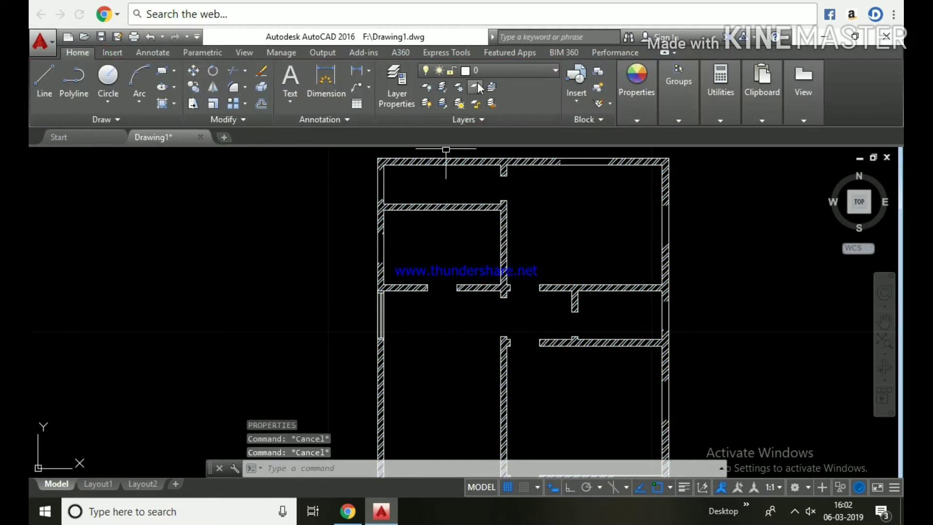
click(494, 68)
- Make hatch the current layer and draw a small circle left of the plan
click(494, 136)
key(c)
key(Return)
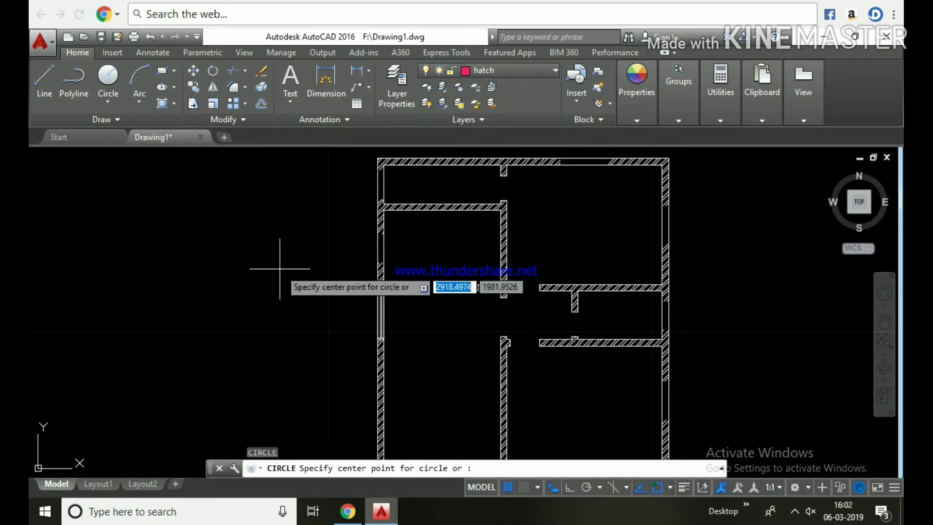
click(280, 268)
click(279, 241)
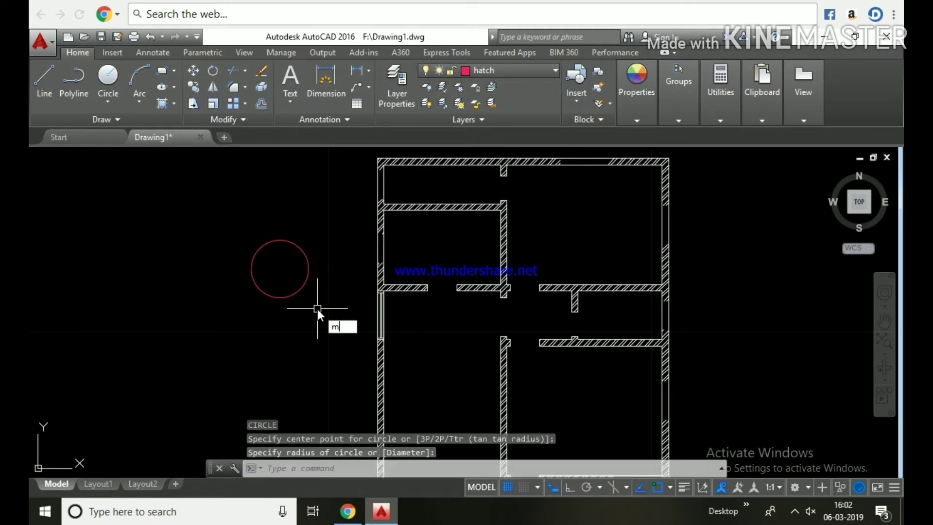
- Match properties from the red circle onto the top wall hatch
text(ma)
key(Return)
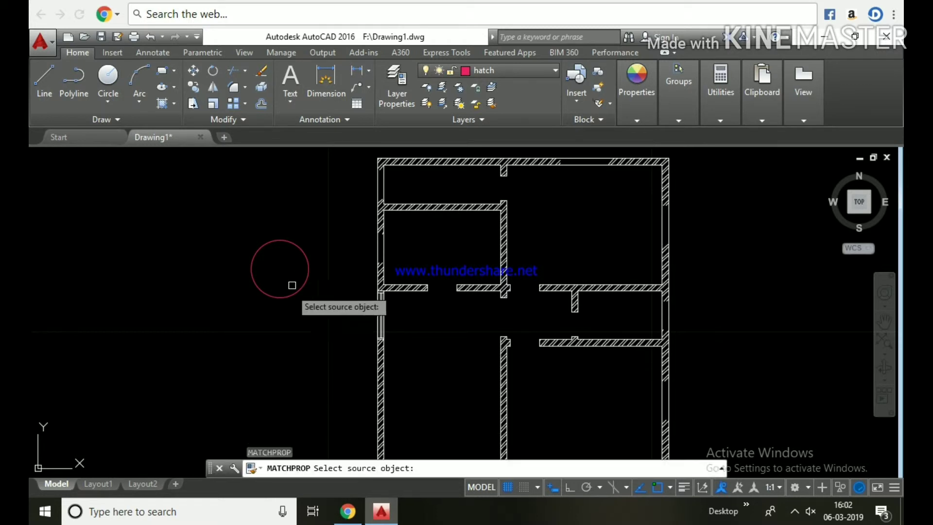
click(298, 252)
scroll(428, 198, up, 2)
click(423, 214)
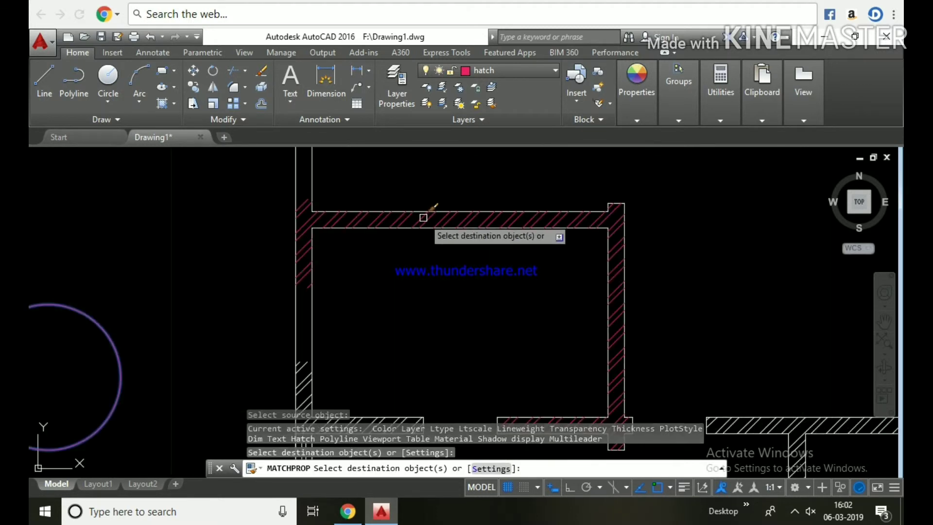
scroll(400, 218, up, 2)
scroll(394, 267, down, 1)
- Apply the circle's properties to the remaining wall hatches, then end the command
click(393, 268)
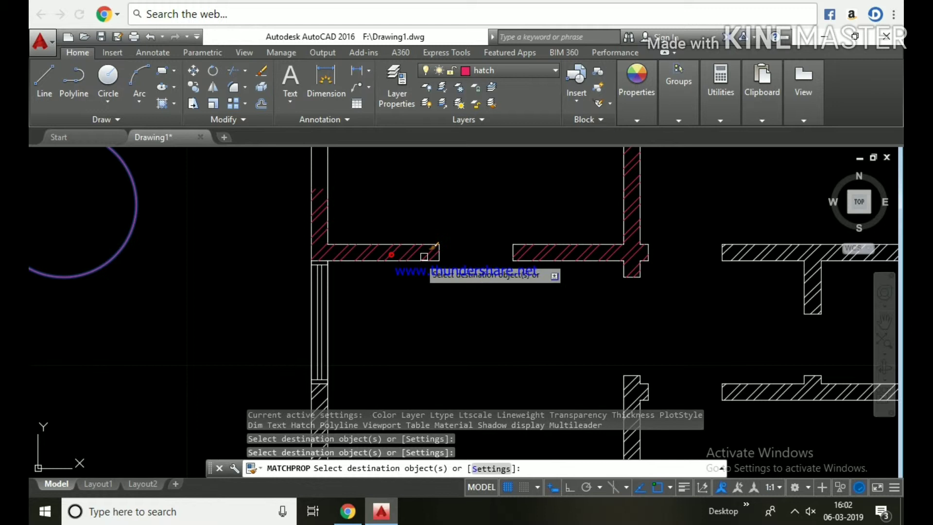
scroll(608, 266, down, 3)
scroll(625, 257, up, 3)
click(555, 256)
scroll(596, 302, down, 3)
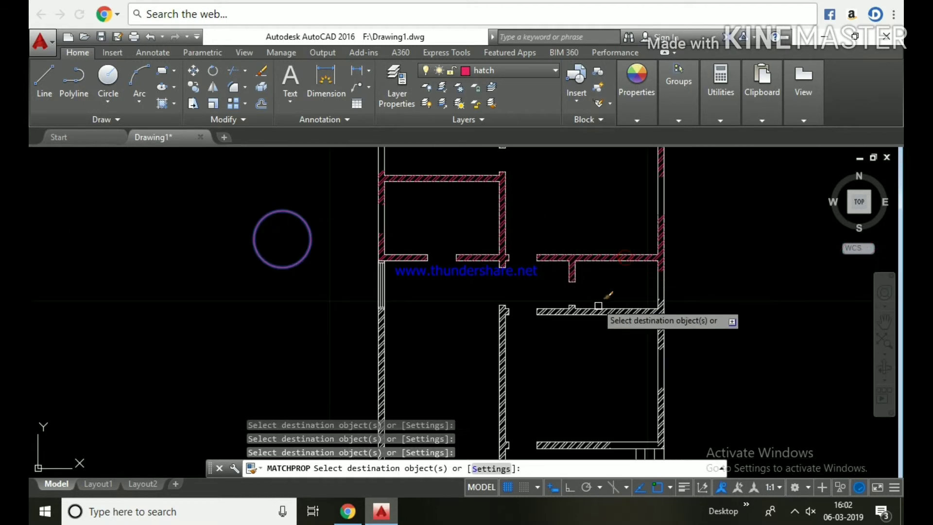
scroll(617, 311, up, 3)
scroll(606, 314, down, 3)
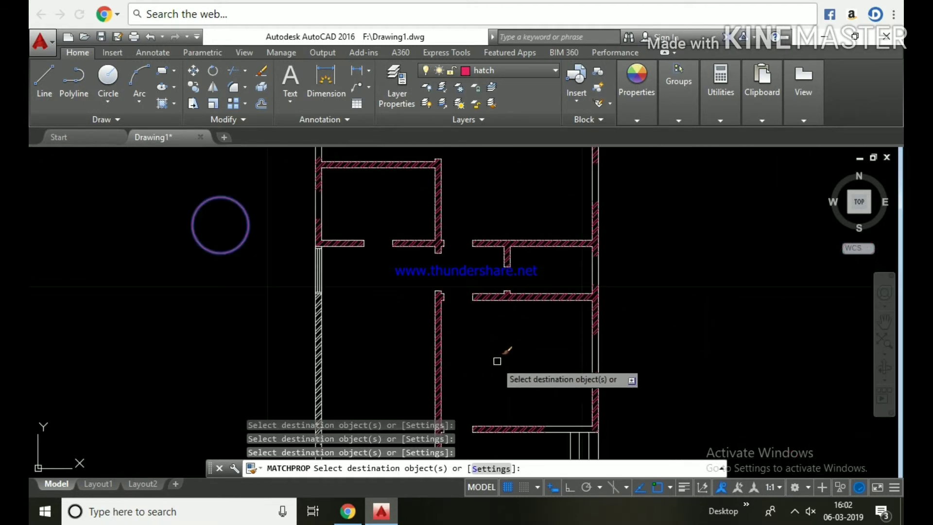
scroll(510, 292, up, 1)
scroll(412, 260, up, 2)
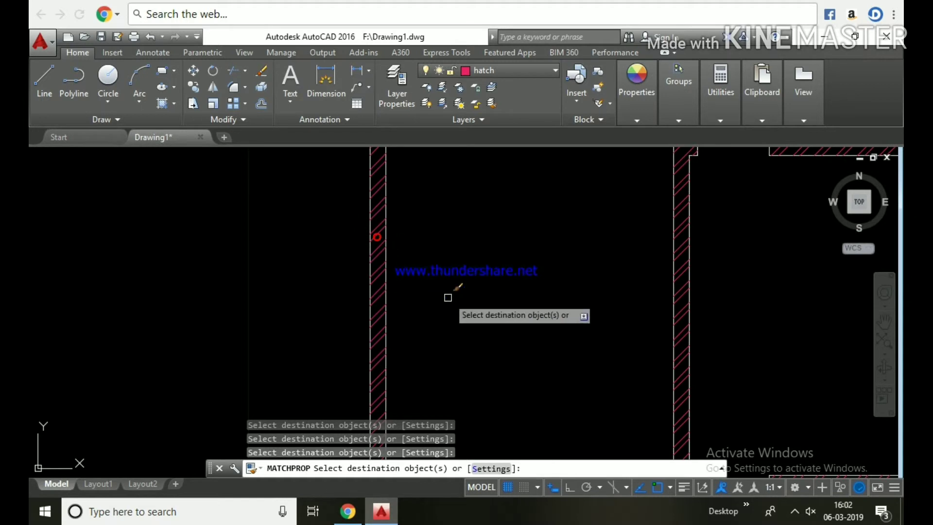
scroll(449, 299, down, 3)
key(Escape)
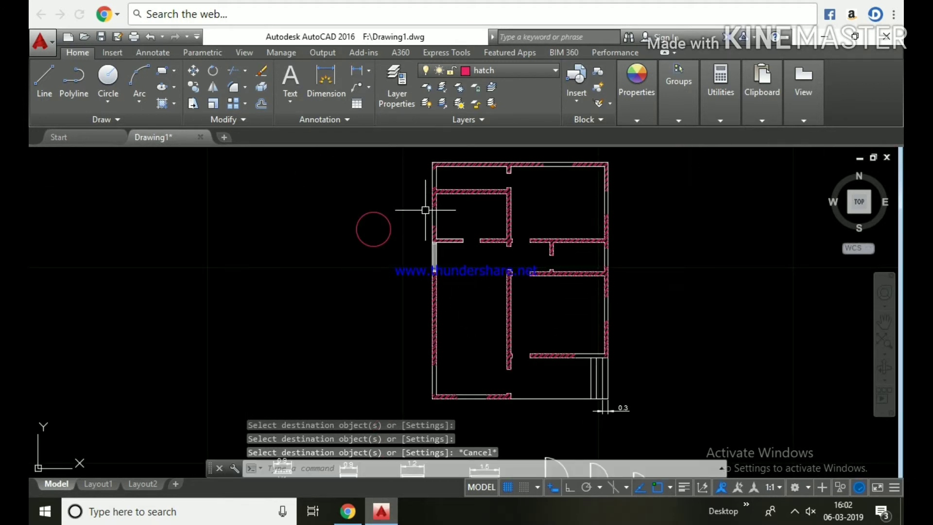
click(498, 70)
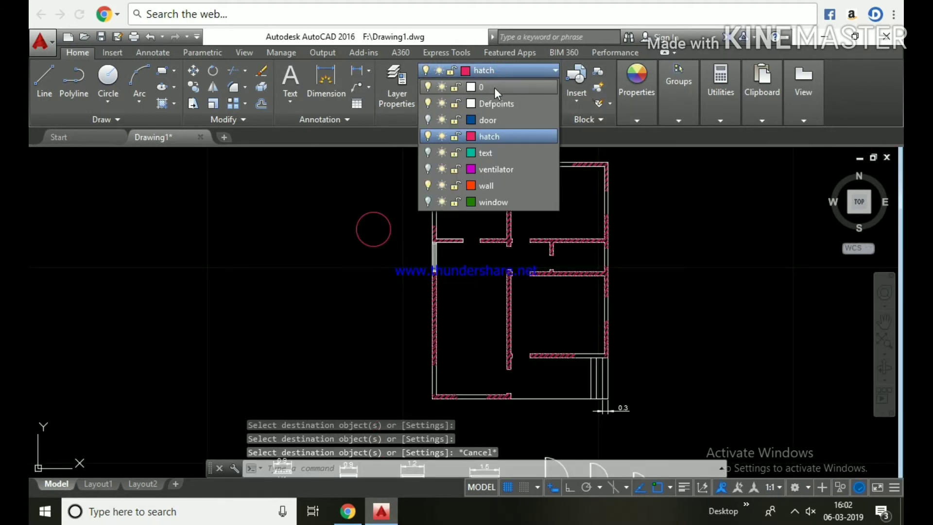
- Turn off the current hatch layer, confirming the warning
click(428, 136)
click(416, 242)
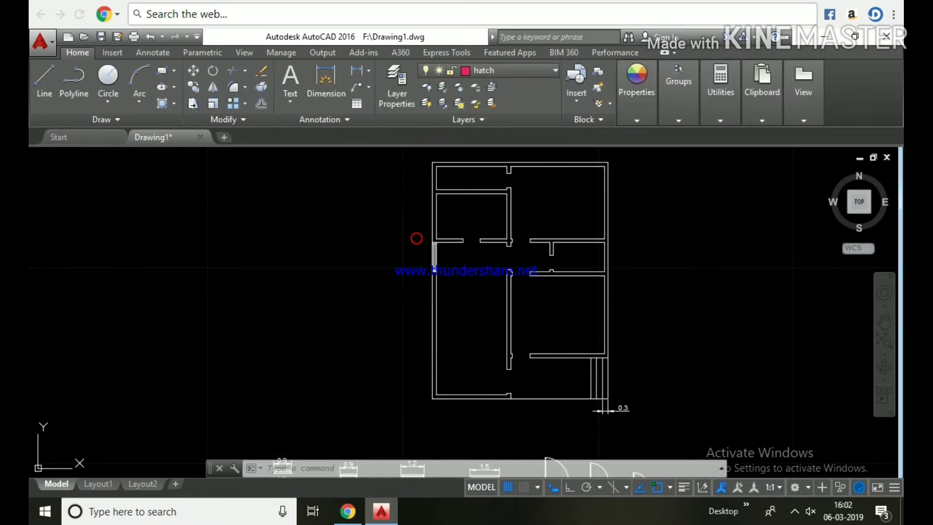
scroll(445, 264, up, 6)
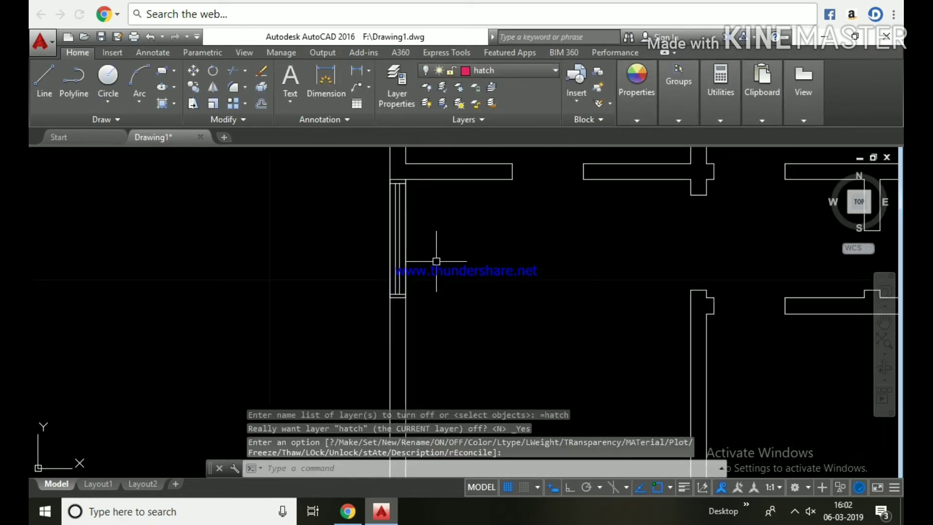
- Move the window in the left wall onto the window layer
click(399, 250)
click(508, 69)
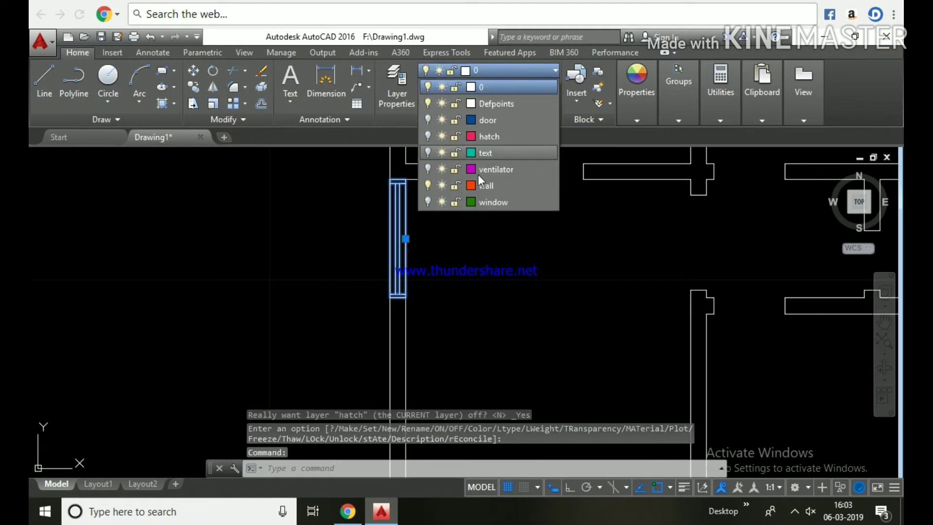
click(496, 201)
key(Escape)
scroll(484, 241, down, 8)
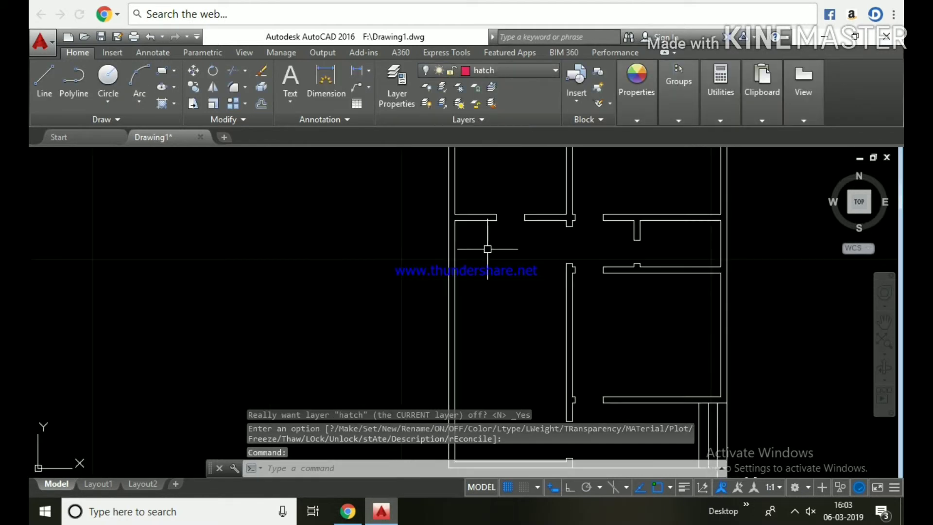
scroll(539, 343, up, 4)
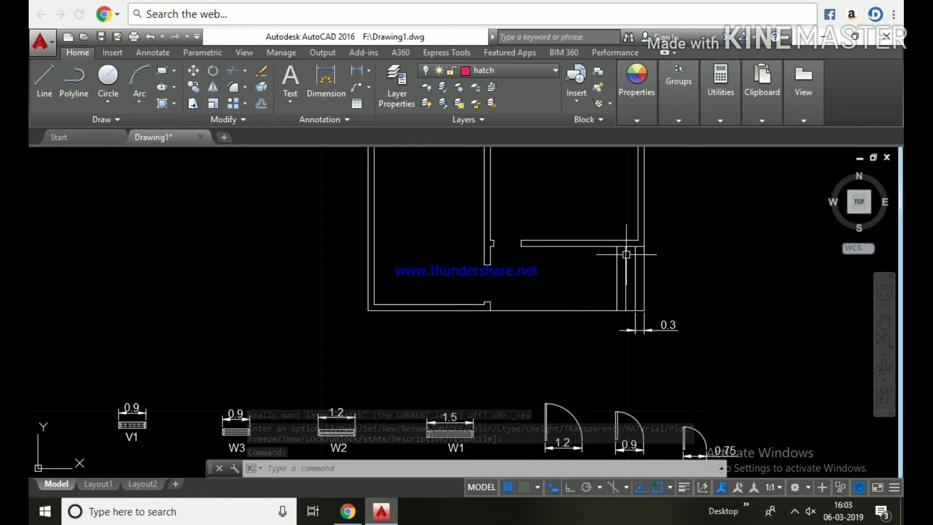
scroll(602, 323, down, 4)
- Select the wall and door-notch lines and put them on the wall layer
click(601, 324)
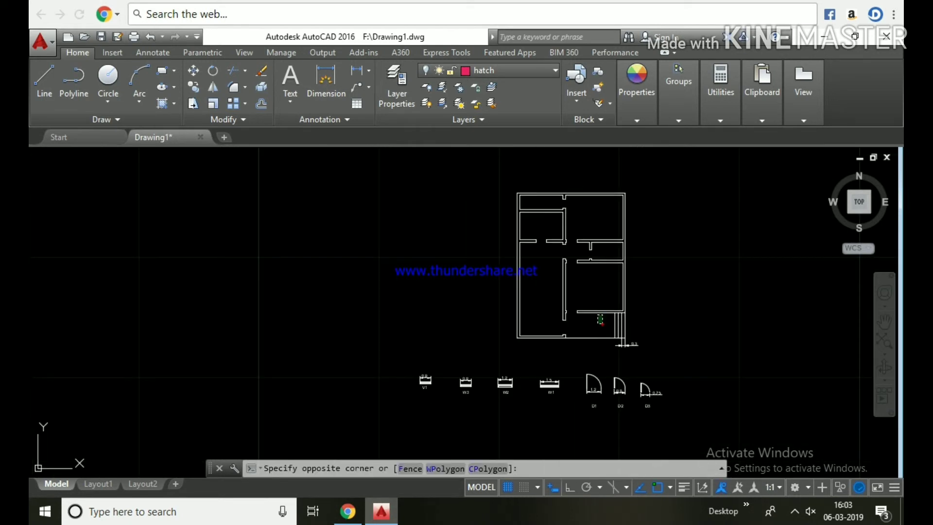
click(475, 165)
scroll(642, 292, up, 2)
click(642, 293)
click(559, 192)
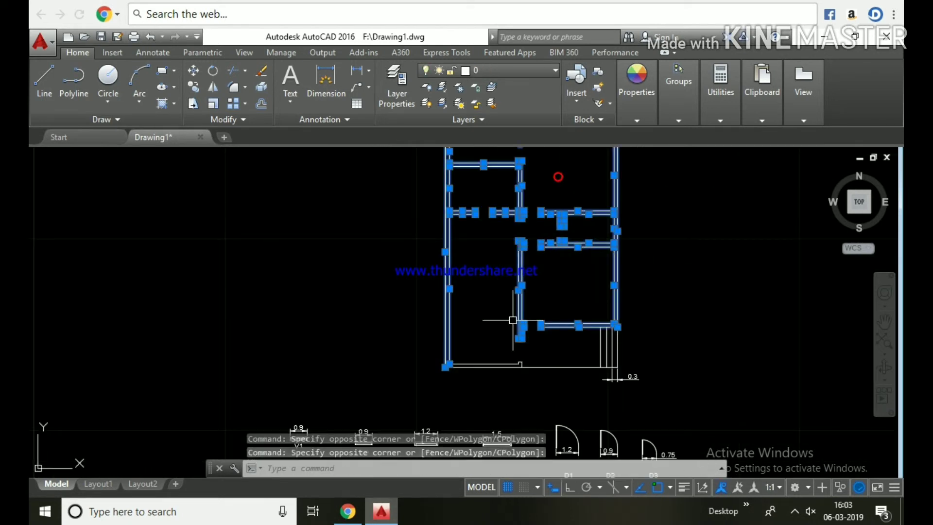
scroll(503, 376, up, 4)
click(487, 392)
click(370, 292)
scroll(583, 344, up, 5)
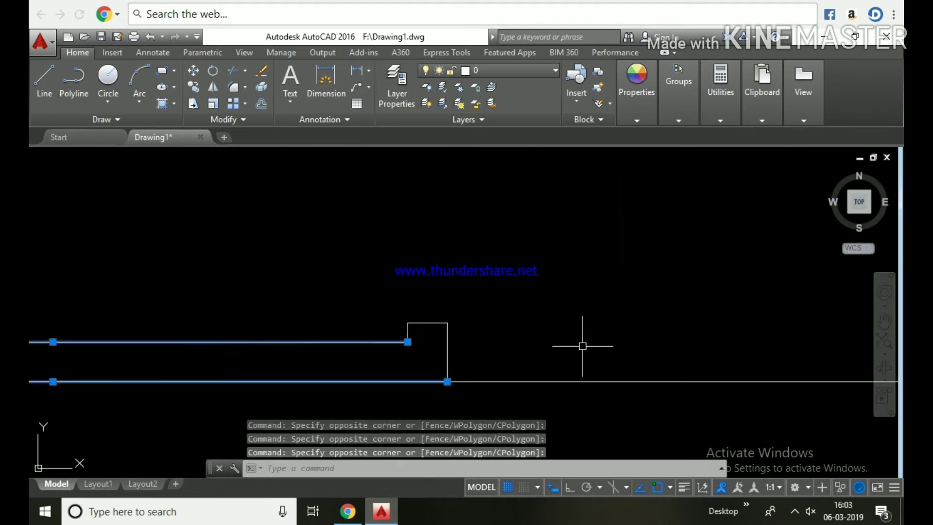
click(523, 336)
click(325, 272)
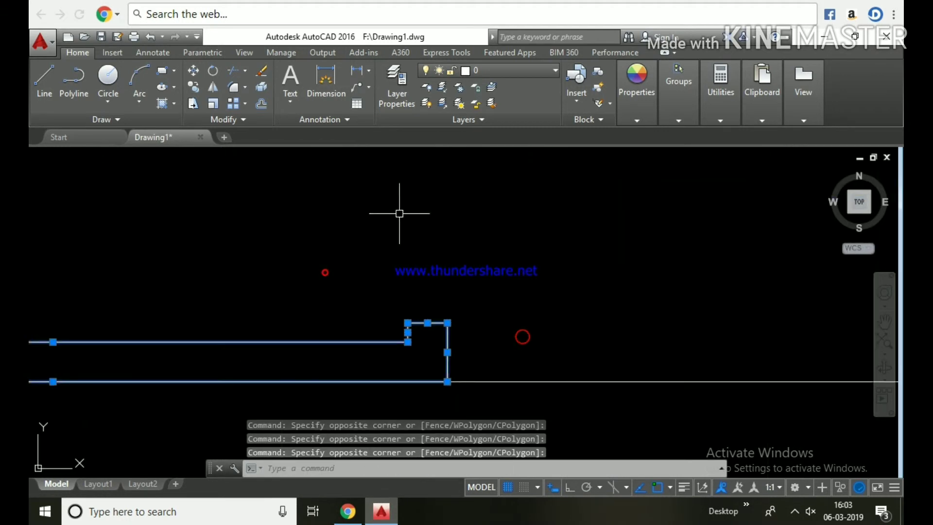
click(491, 70)
click(509, 183)
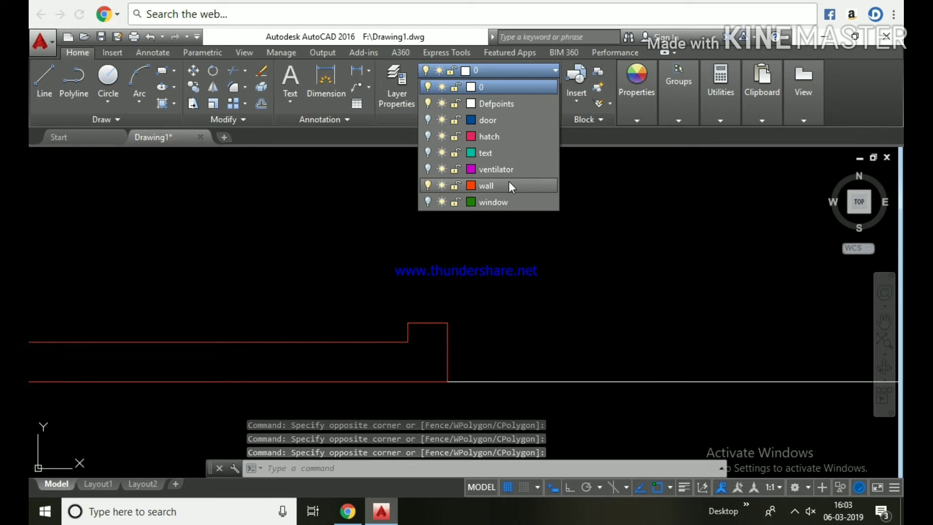
- Turn off the wall layer so the walls disappear from the plan
click(500, 72)
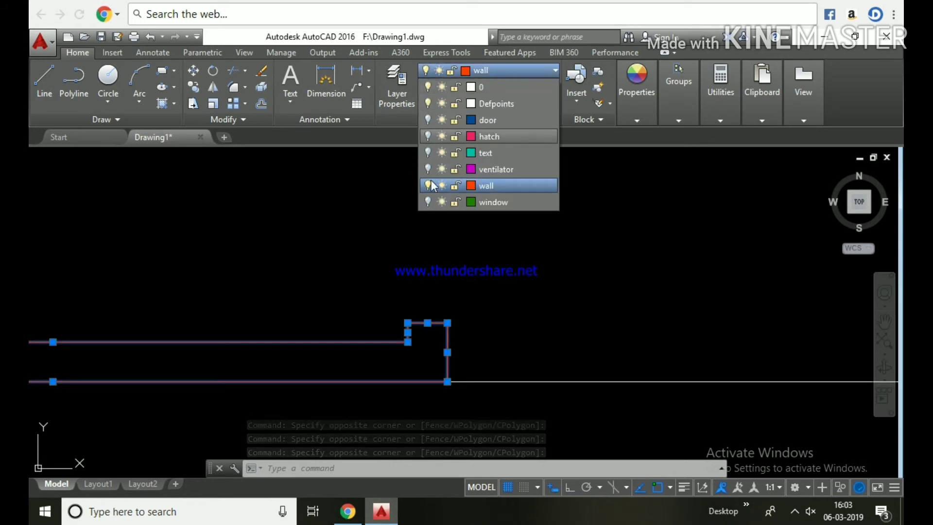
click(428, 183)
click(405, 255)
scroll(430, 267, down, 5)
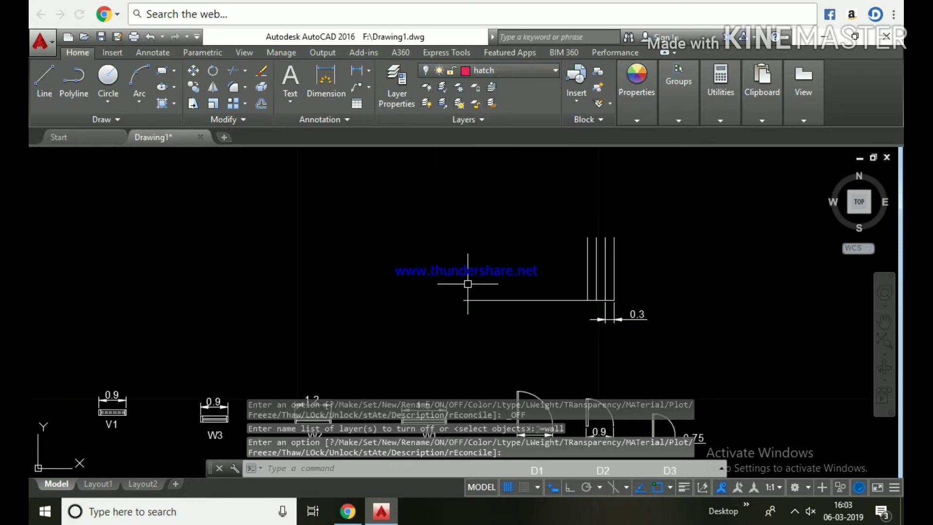
scroll(503, 268, up, 3)
scroll(499, 267, down, 5)
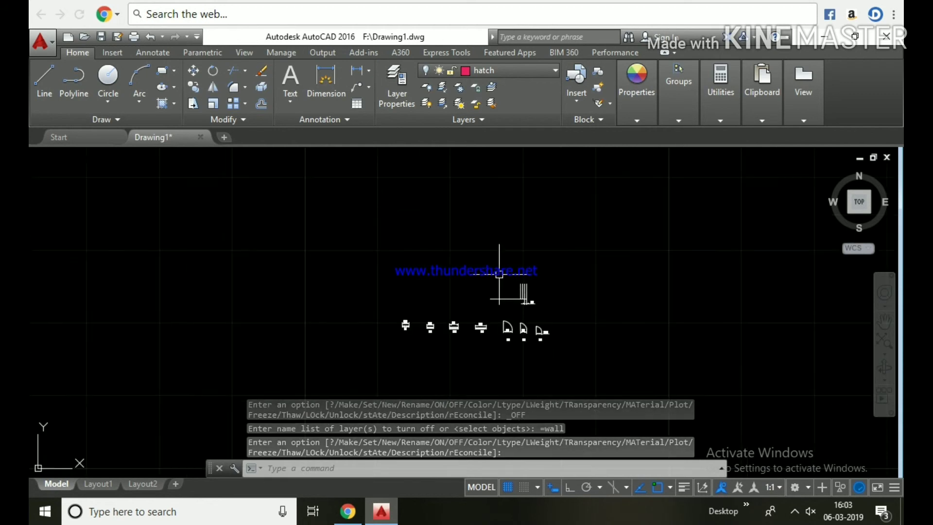
scroll(548, 301, up, 5)
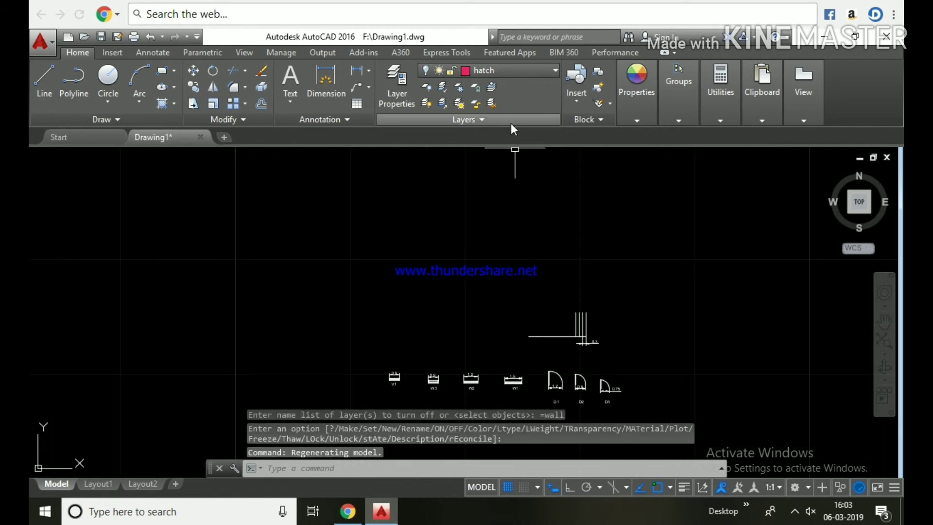
- Turn the door, hatch, text, ventilator, wall and window layers back on
click(515, 71)
click(428, 121)
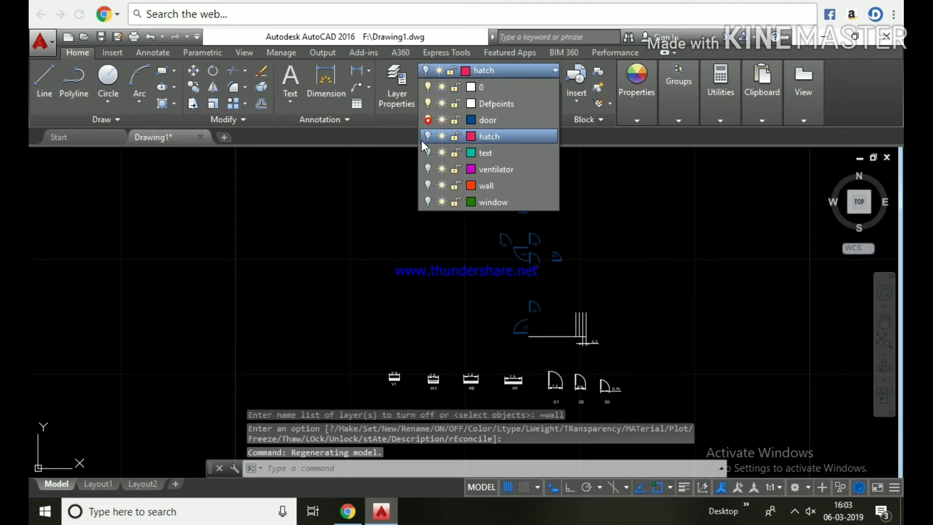
click(428, 138)
click(427, 152)
click(428, 169)
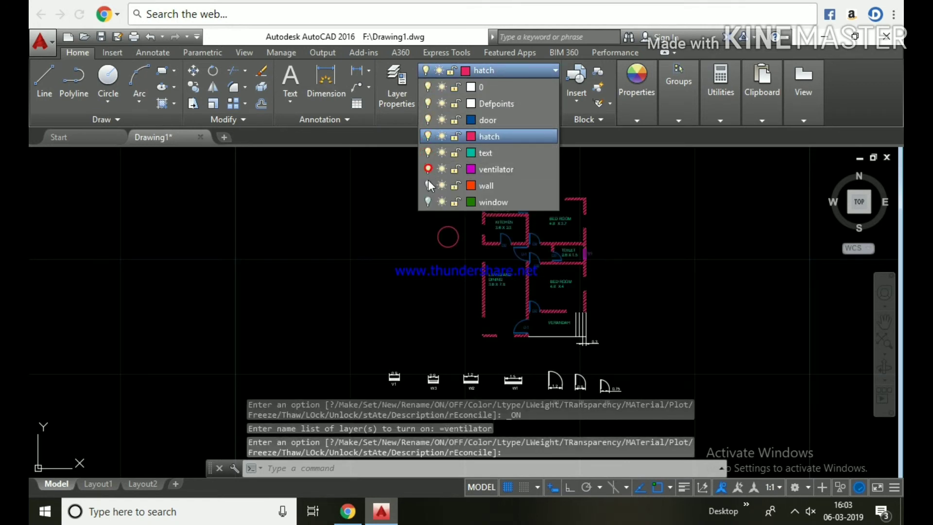
click(428, 186)
click(428, 202)
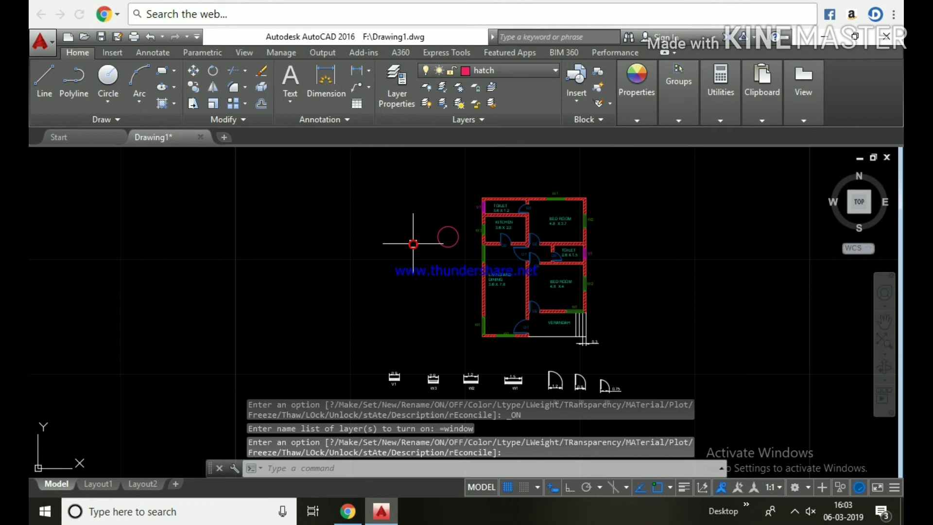
- Erase the stray red circle left of the plan
scroll(615, 281, up, 2)
click(378, 251)
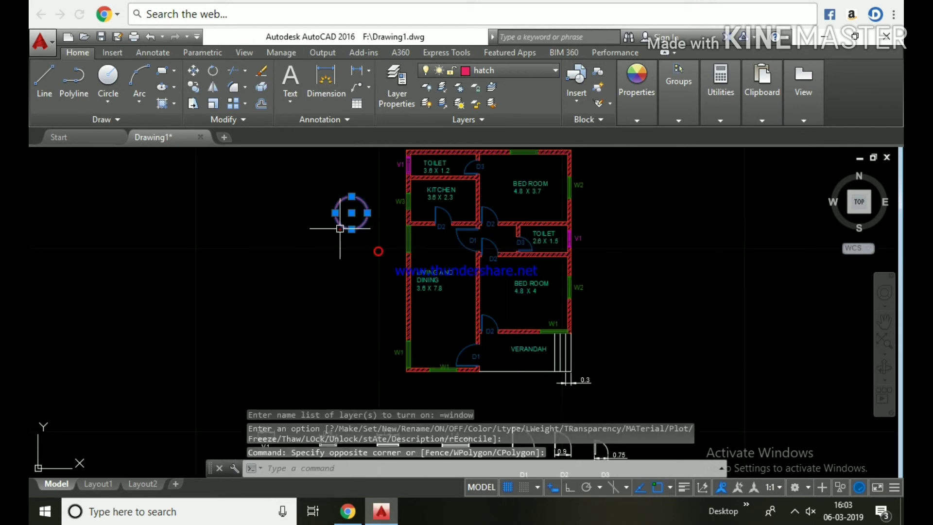
key(Delete)
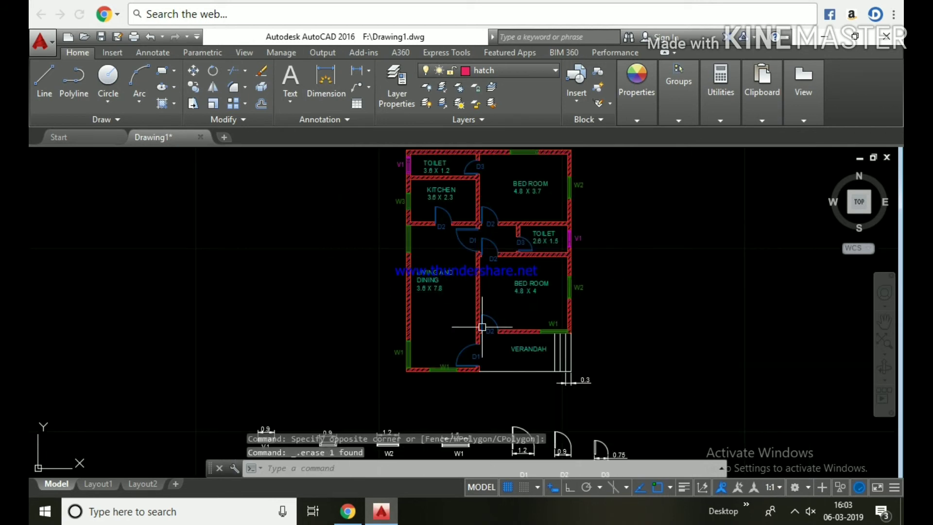
middle_drag(381, 275, 392, 299)
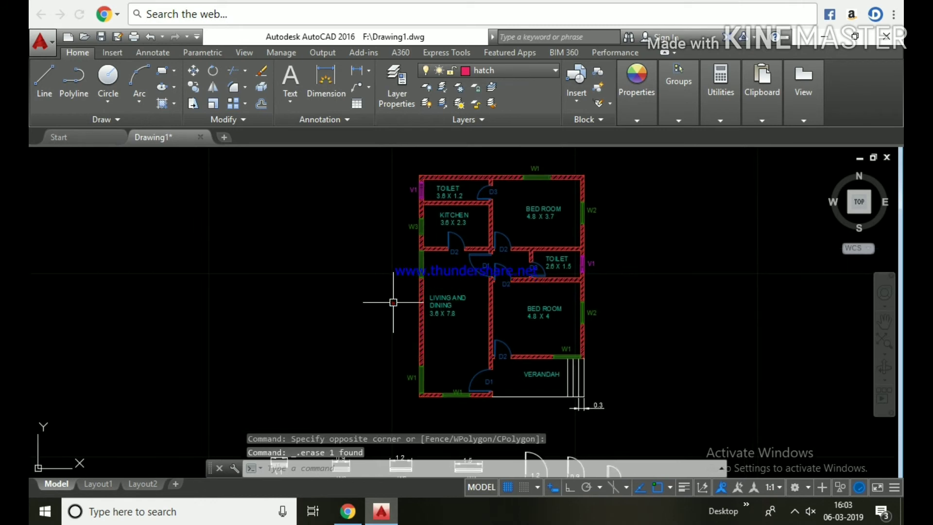
click(501, 74)
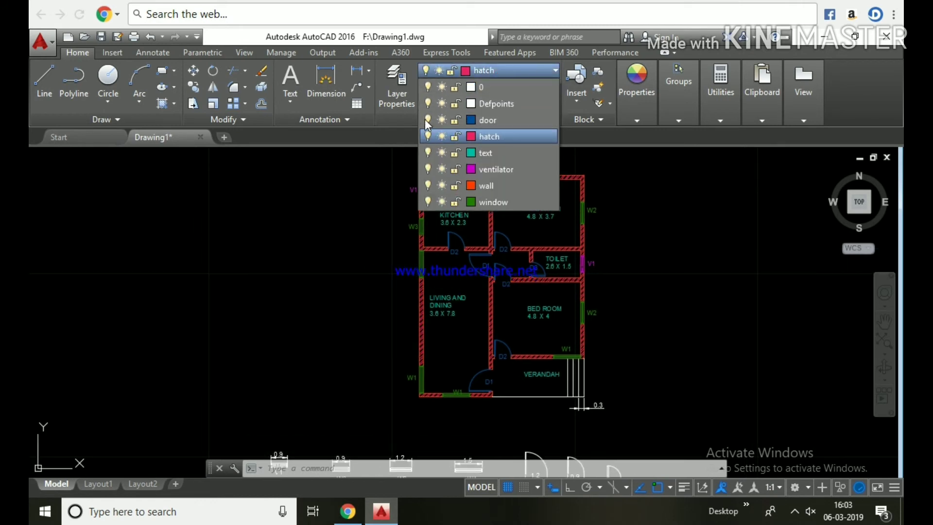
- Turn off the door, window, ventilator, text and current hatch layers
click(427, 120)
click(427, 202)
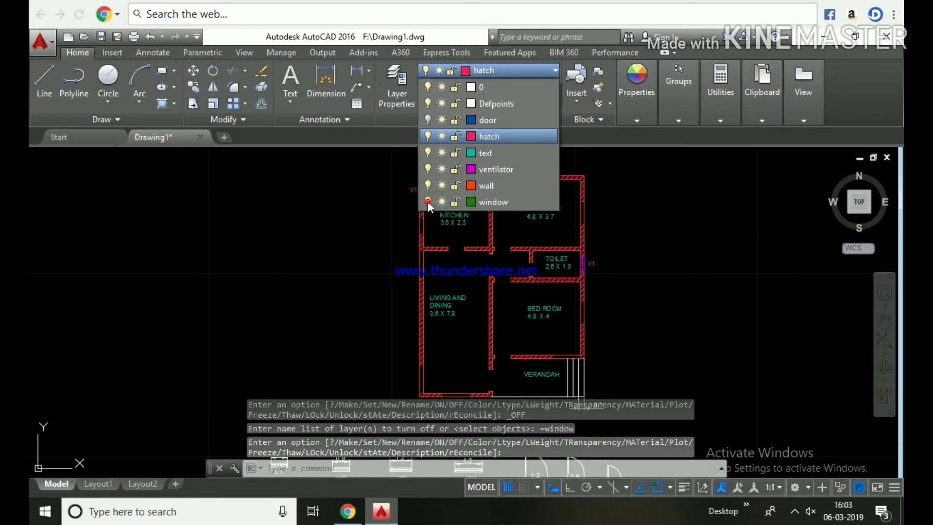
click(427, 169)
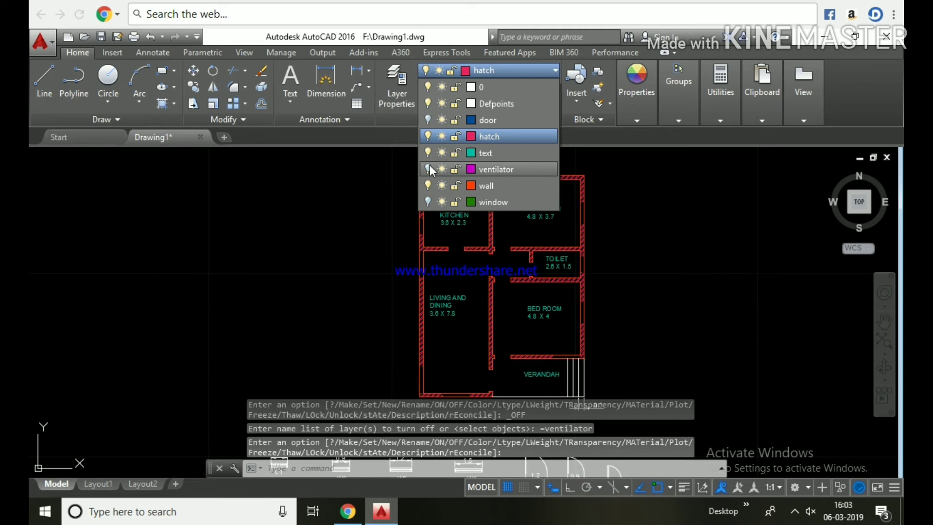
click(427, 153)
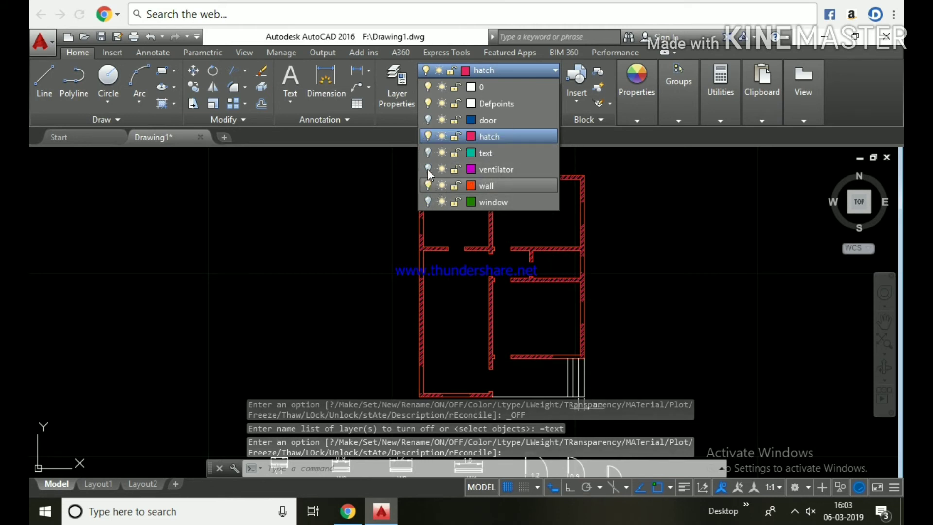
click(428, 137)
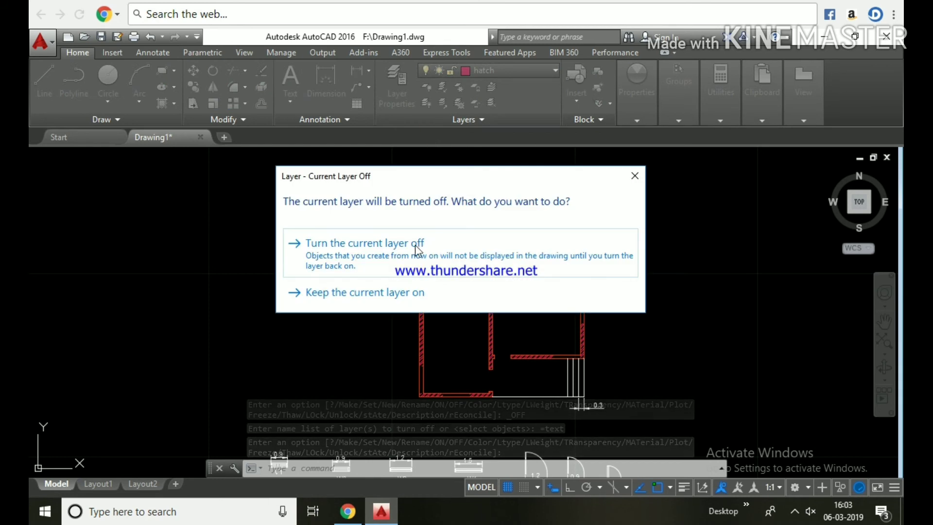
click(416, 249)
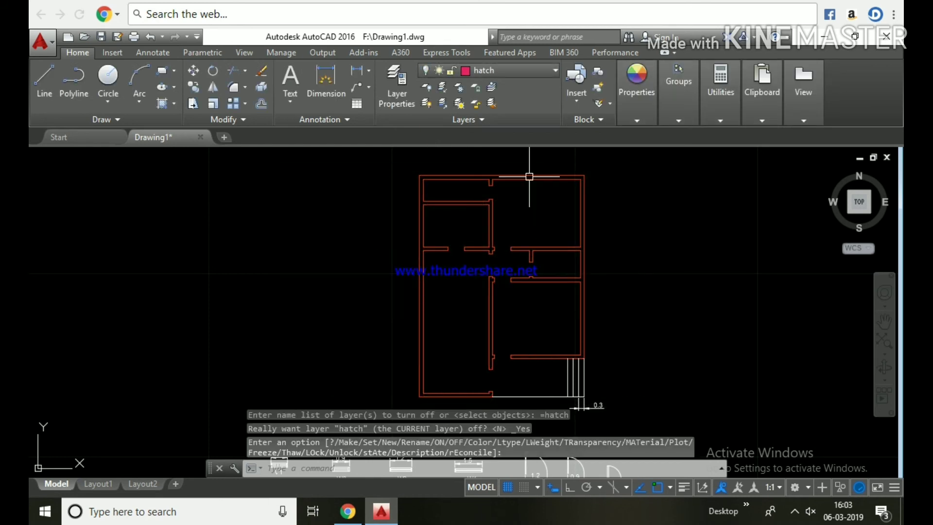
click(534, 70)
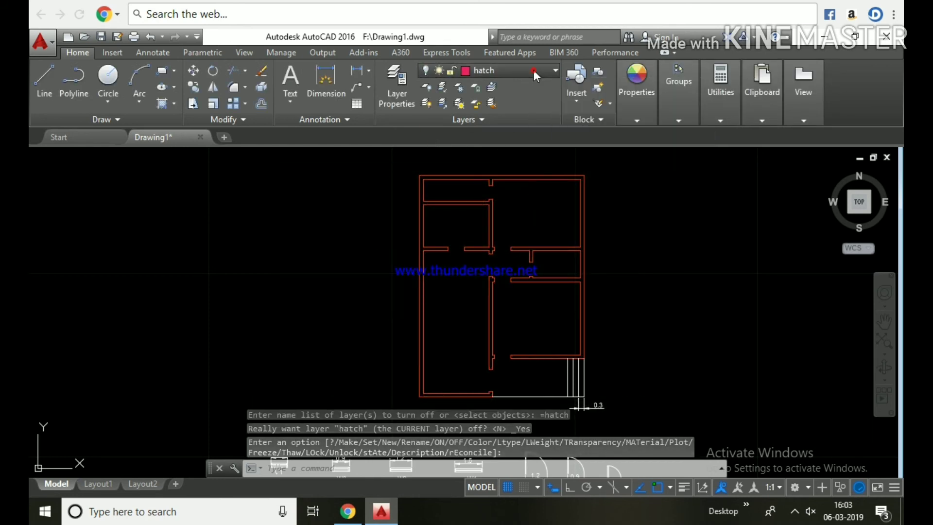
- Toggle the wall layer off and on, then turn the door and window layers on
click(427, 185)
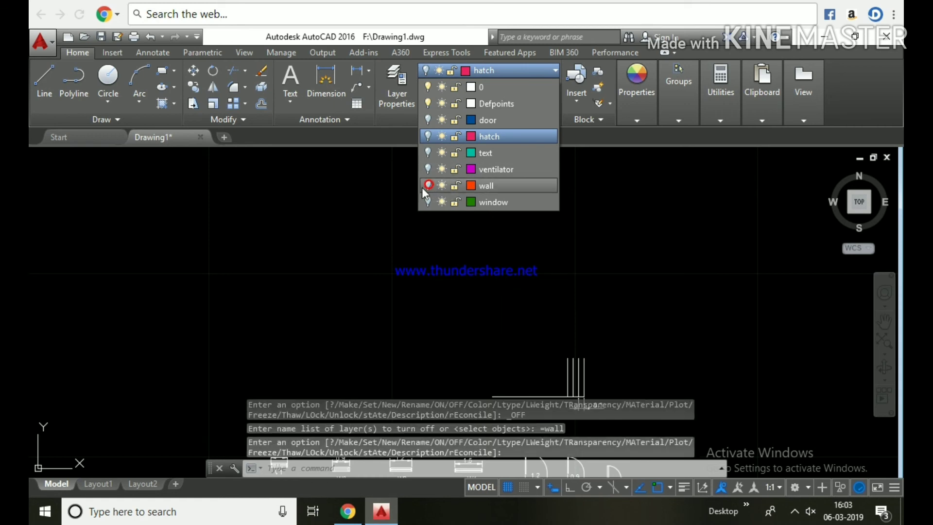
click(428, 186)
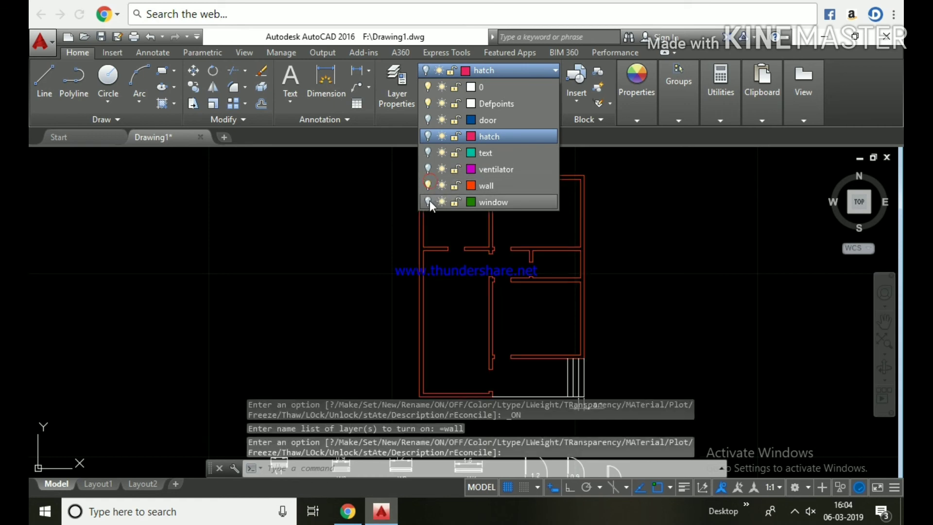
click(428, 120)
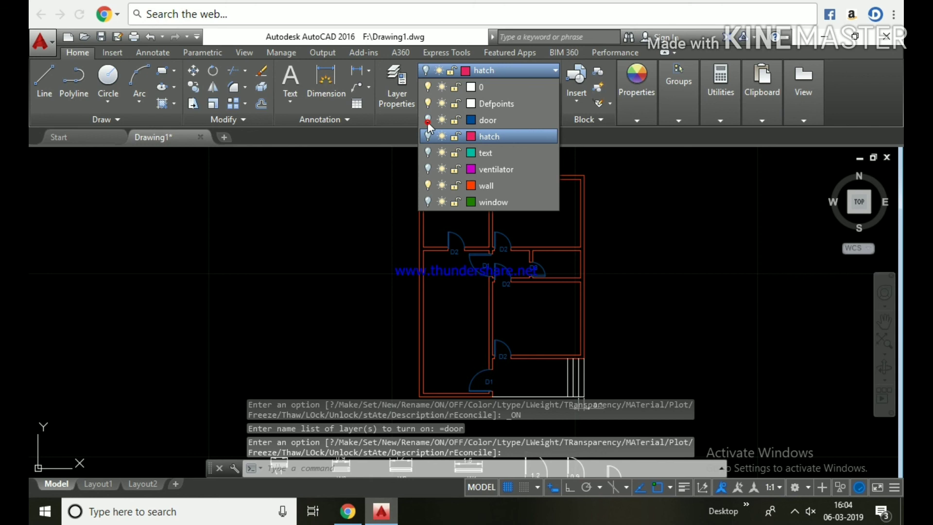
click(428, 201)
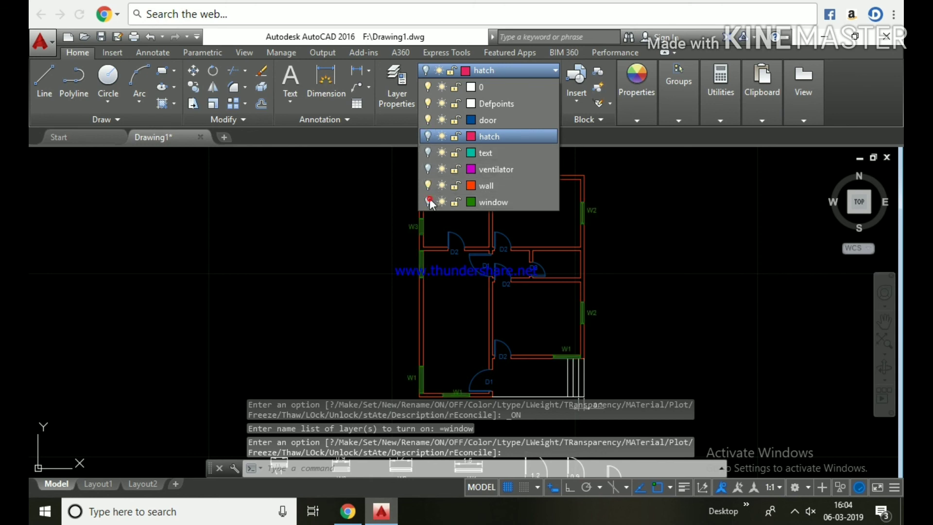